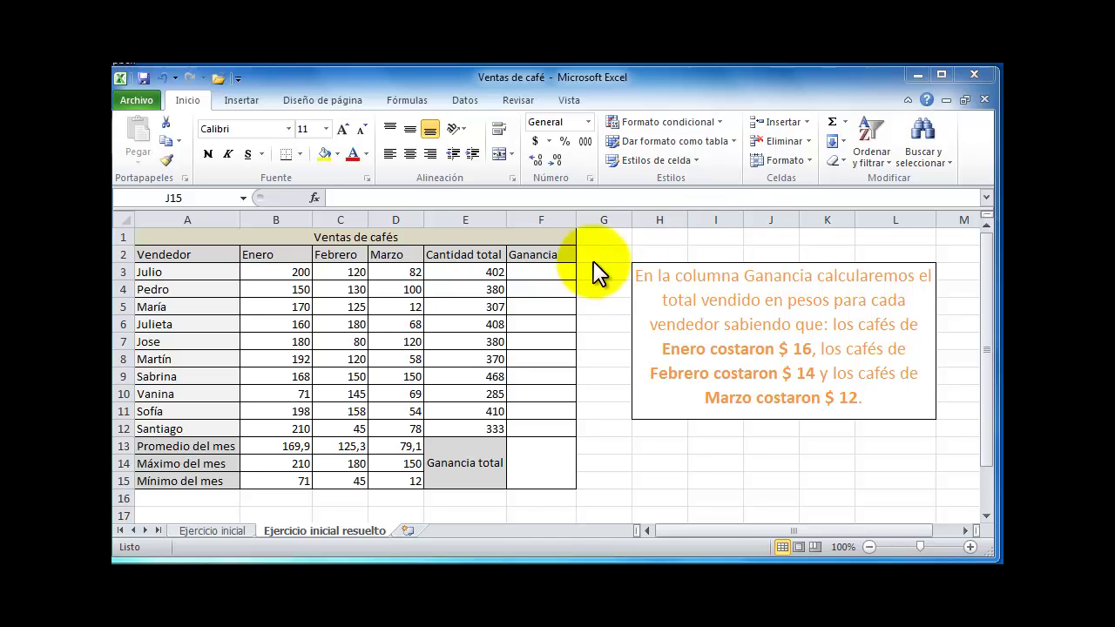
# Step: Start the Ganancia formula in F3 with =producto(B3;16) to multiply the first vendor's Enero sales by their price
pyautogui.click(558, 271)
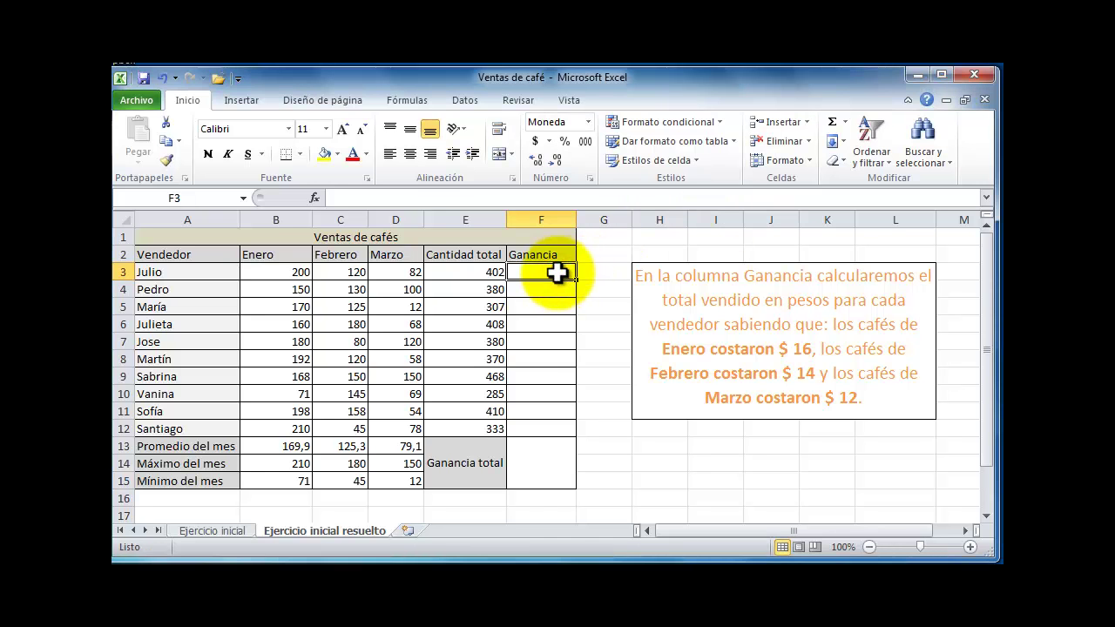
pyautogui.write('=')
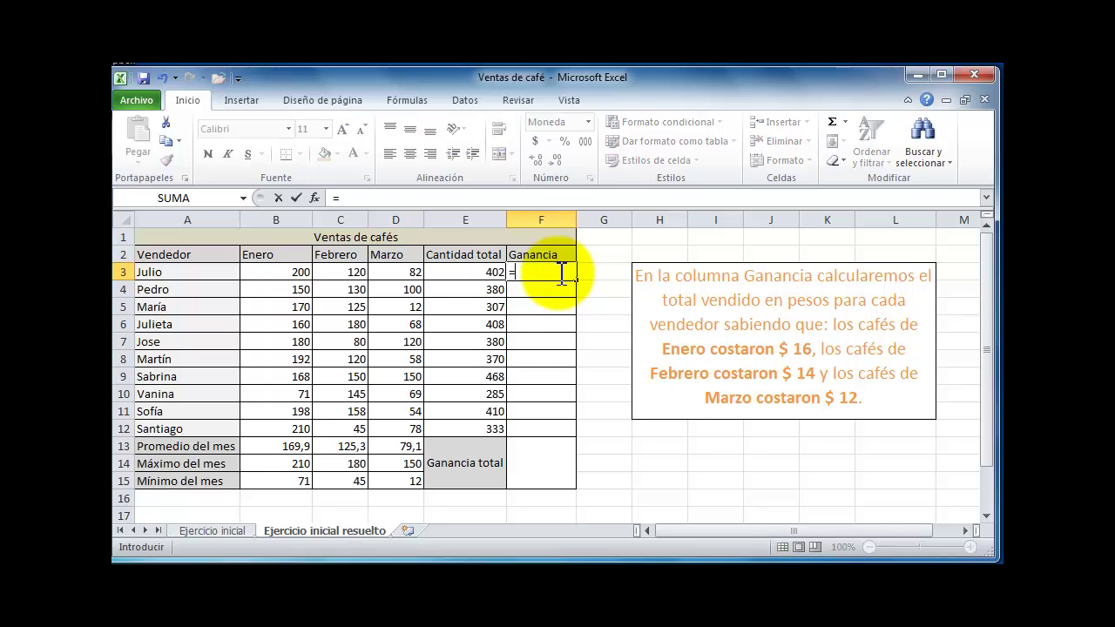
pyautogui.write('producto')
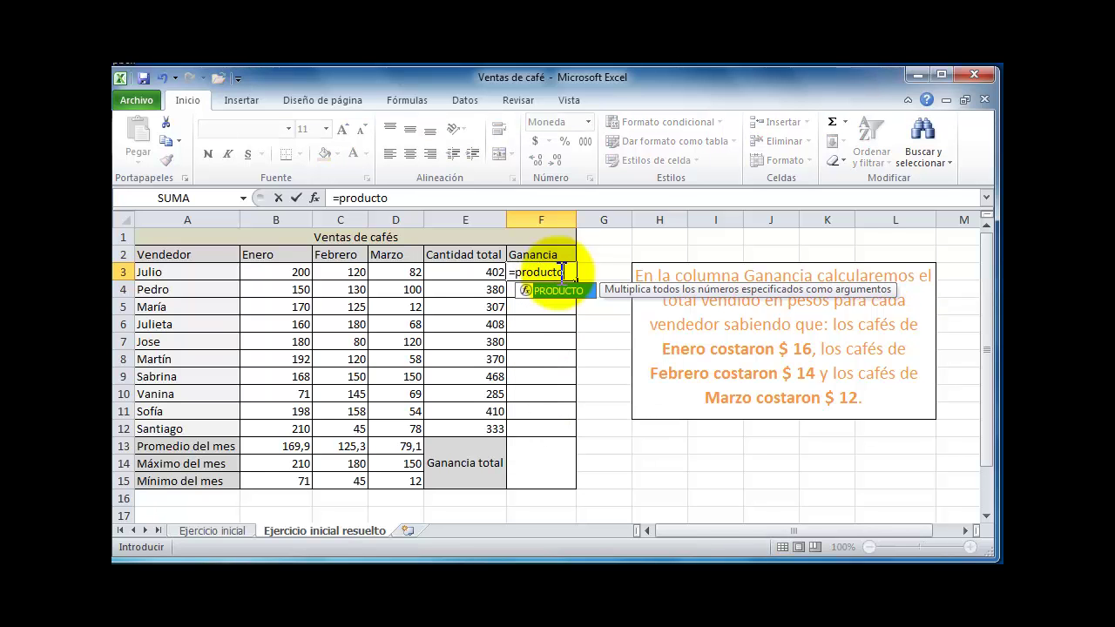
pyautogui.write('(')
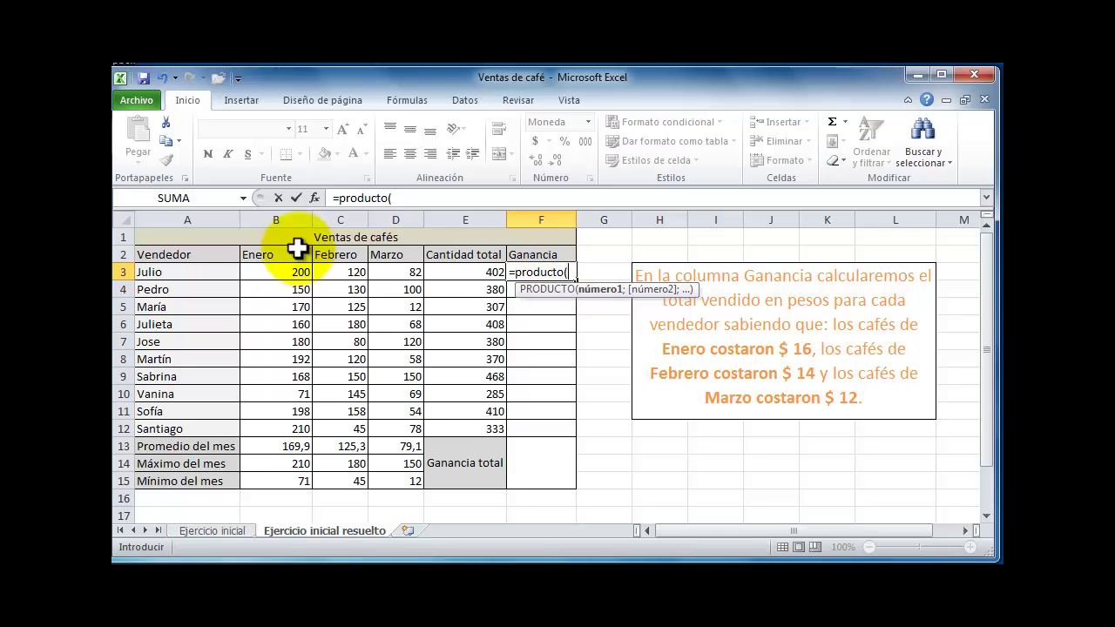
pyautogui.click(270, 271)
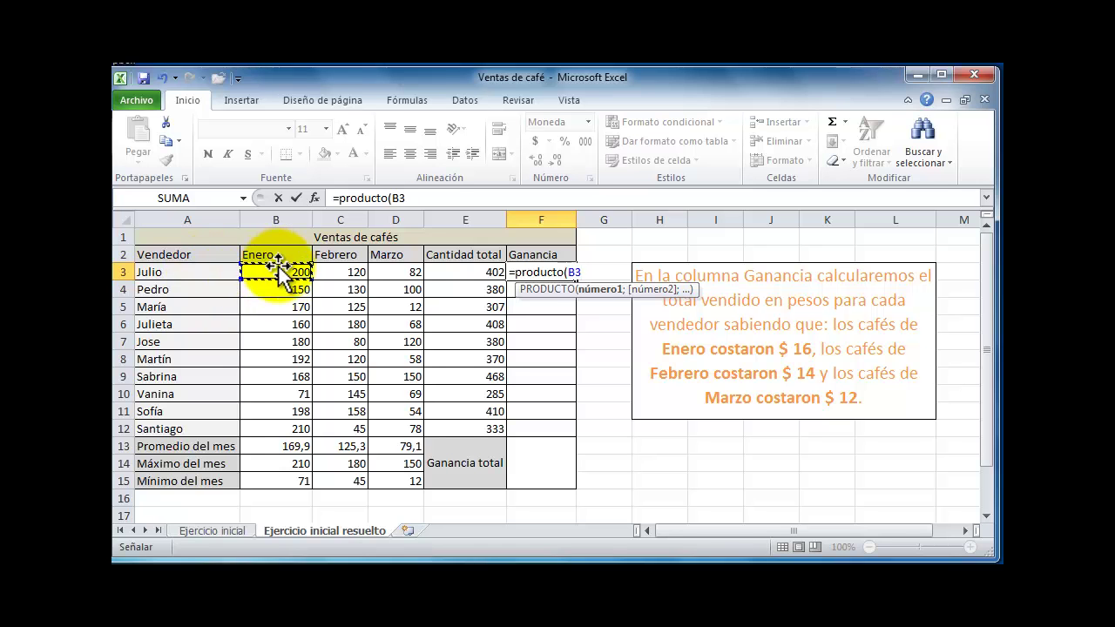
pyautogui.write(';')
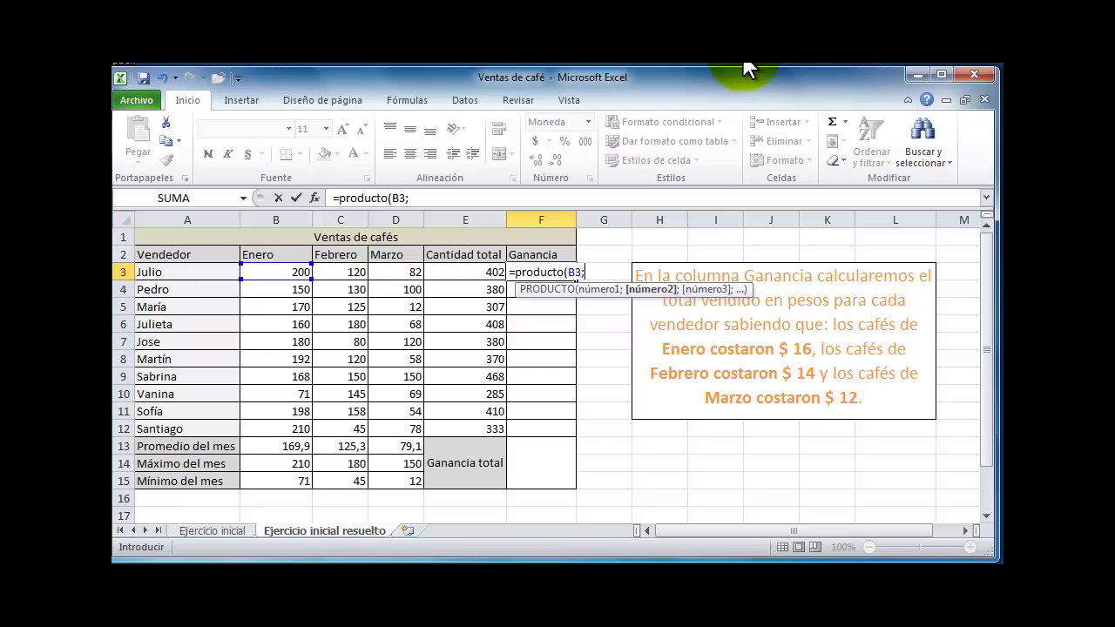
pyautogui.write('16')
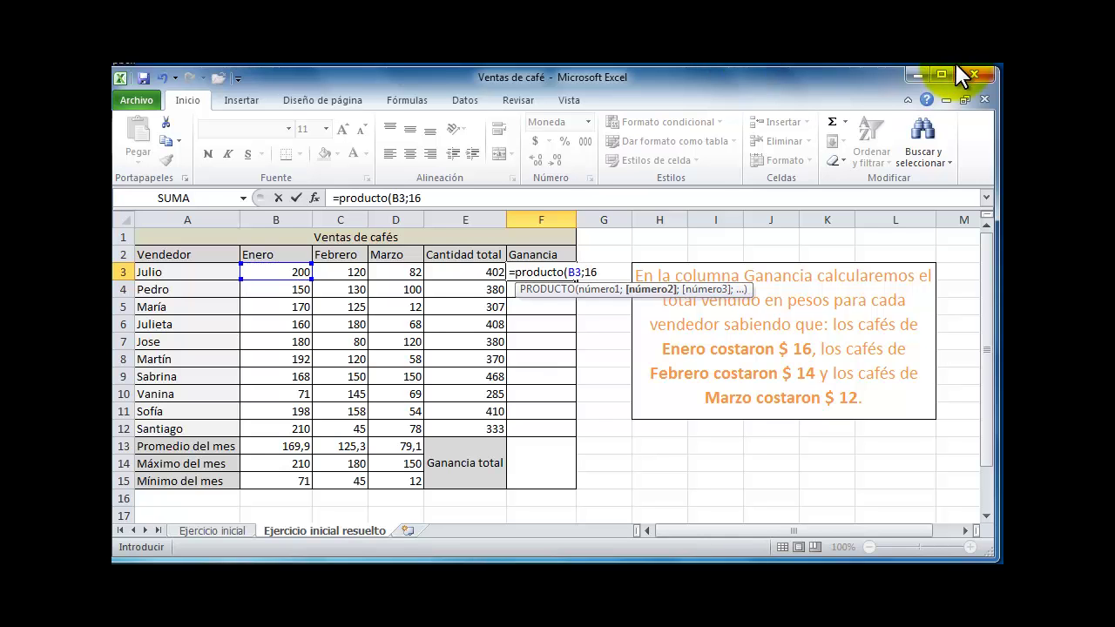
pyautogui.write(')')
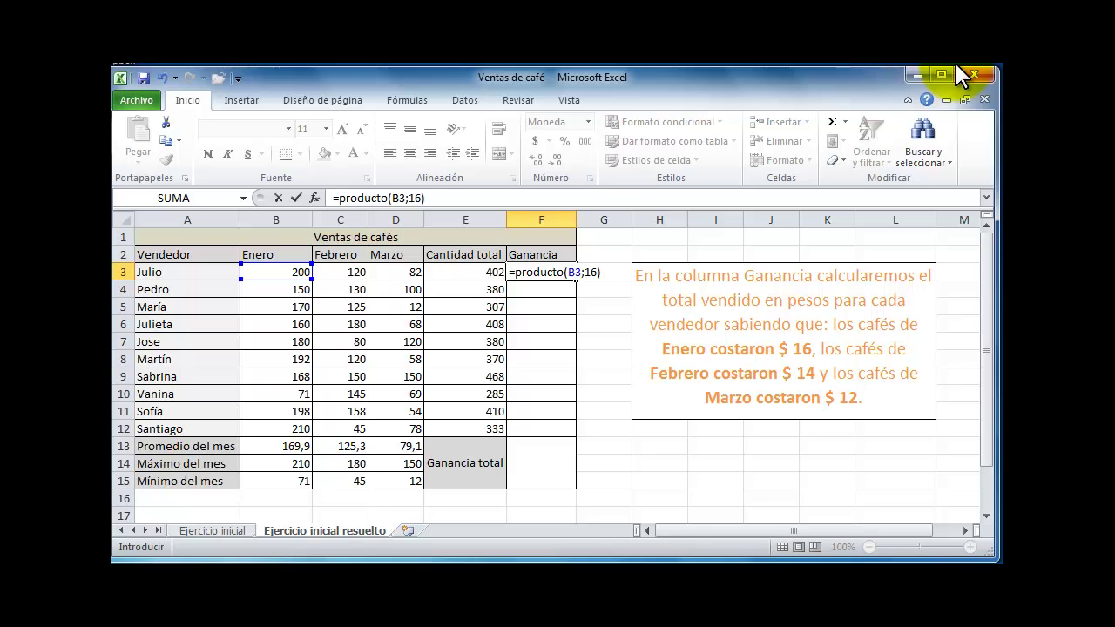
# Step: Extend the F3 formula with +producto(C3;14)+ to add the Febrero sales multiplied by their price
pyautogui.write('+')
pyautogui.write('produ')
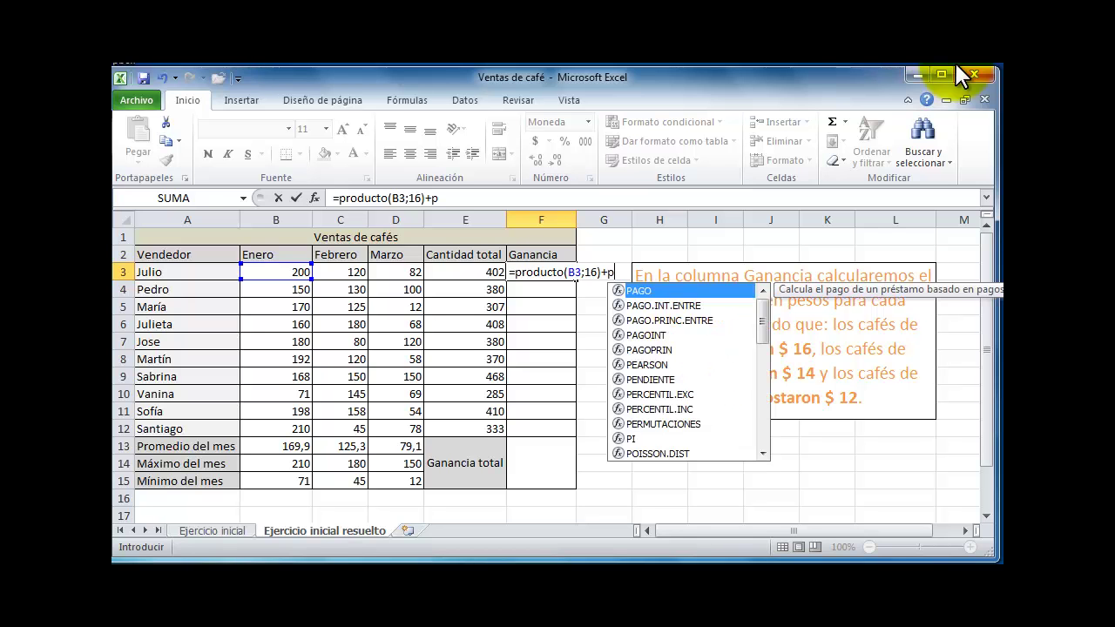
pyautogui.write('c')
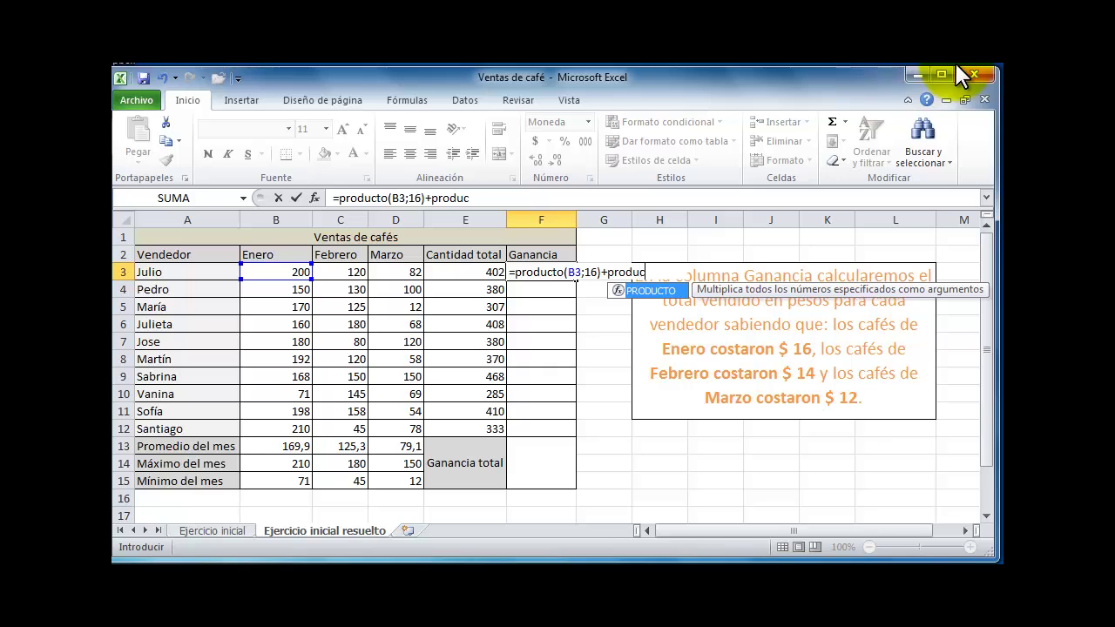
pyautogui.write('to(')
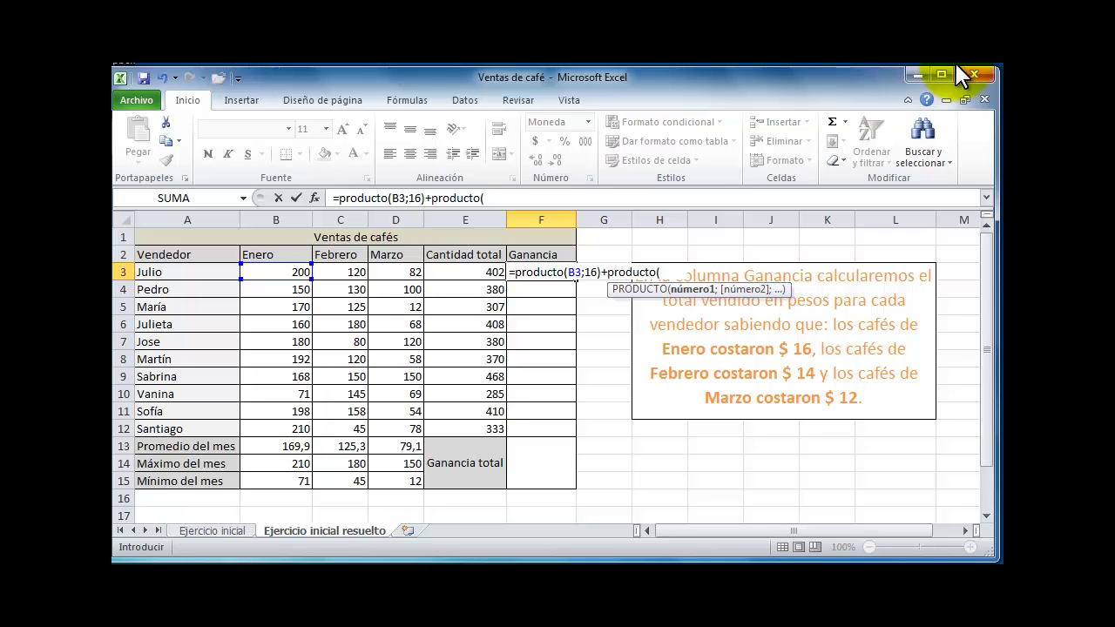
pyautogui.click(348, 275)
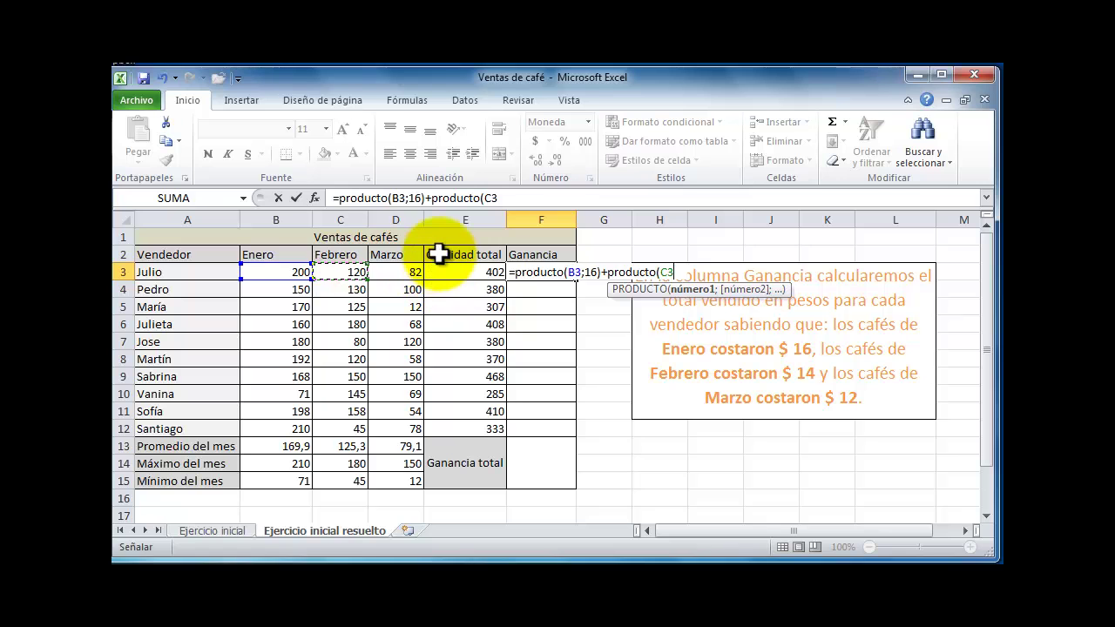
pyautogui.write(';')
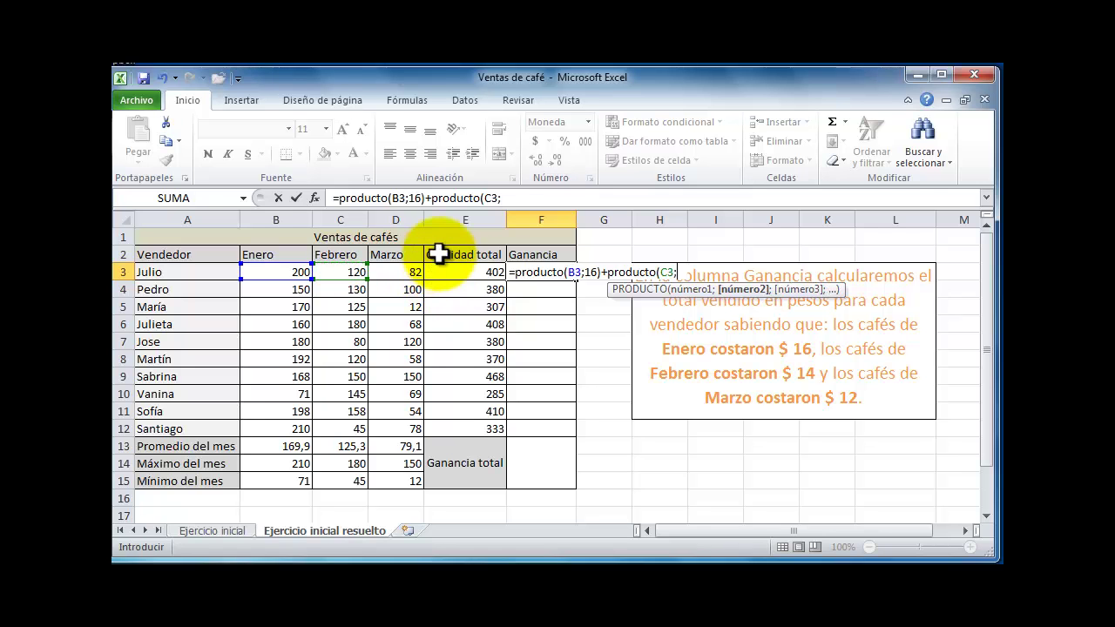
pyautogui.write('14)+')
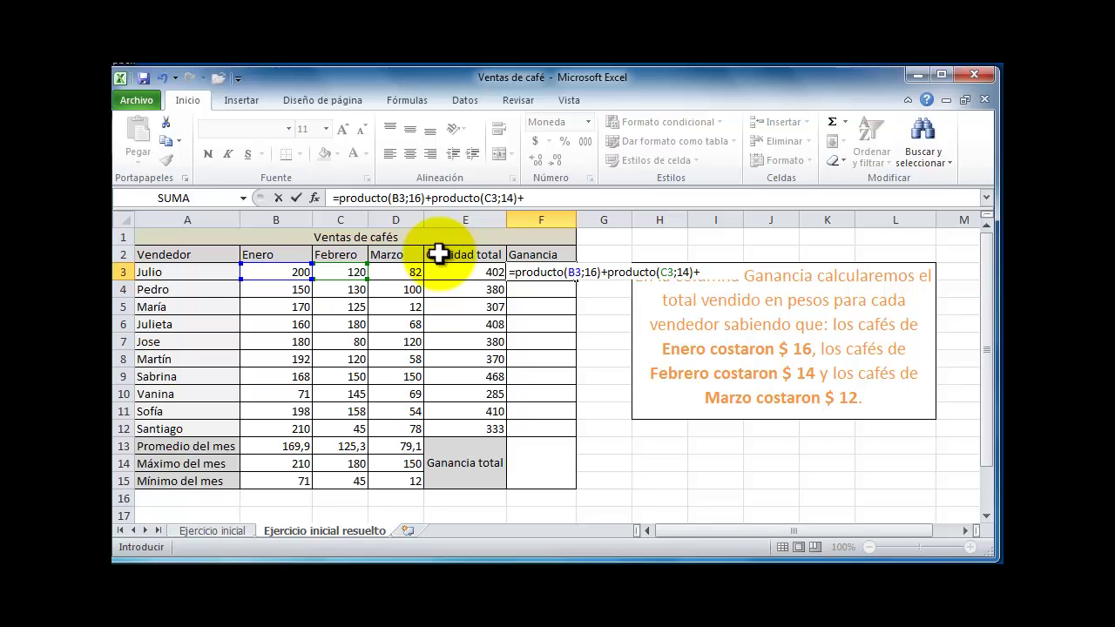
# Step: Complete the F3 formula with producto(D3;12) for Marzo and fill it down through F12
pyautogui.write('producto')
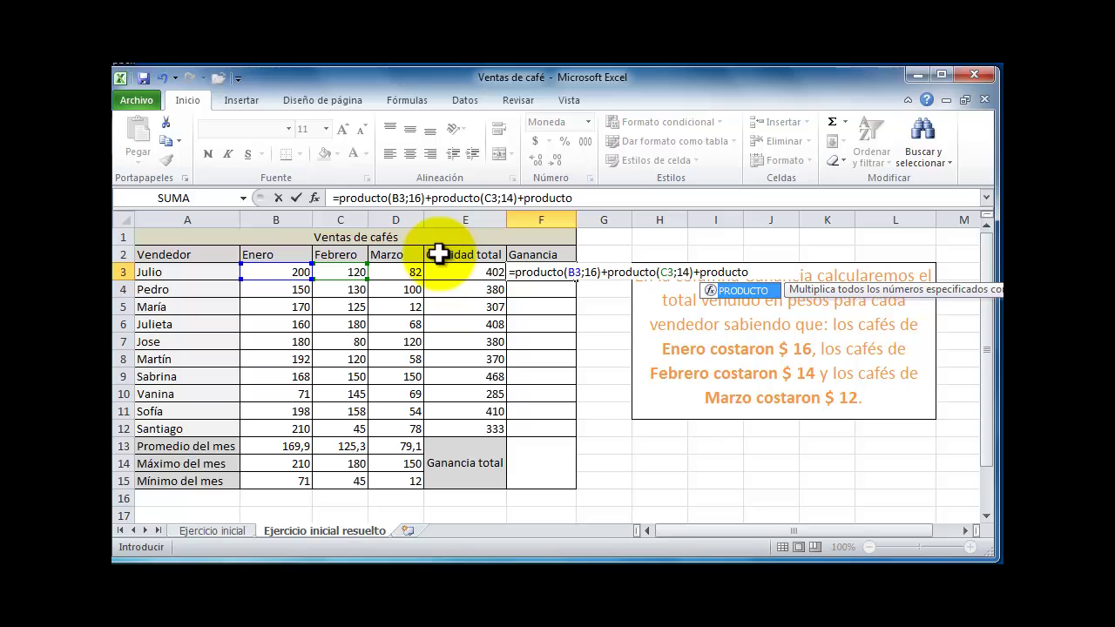
pyautogui.write('(')
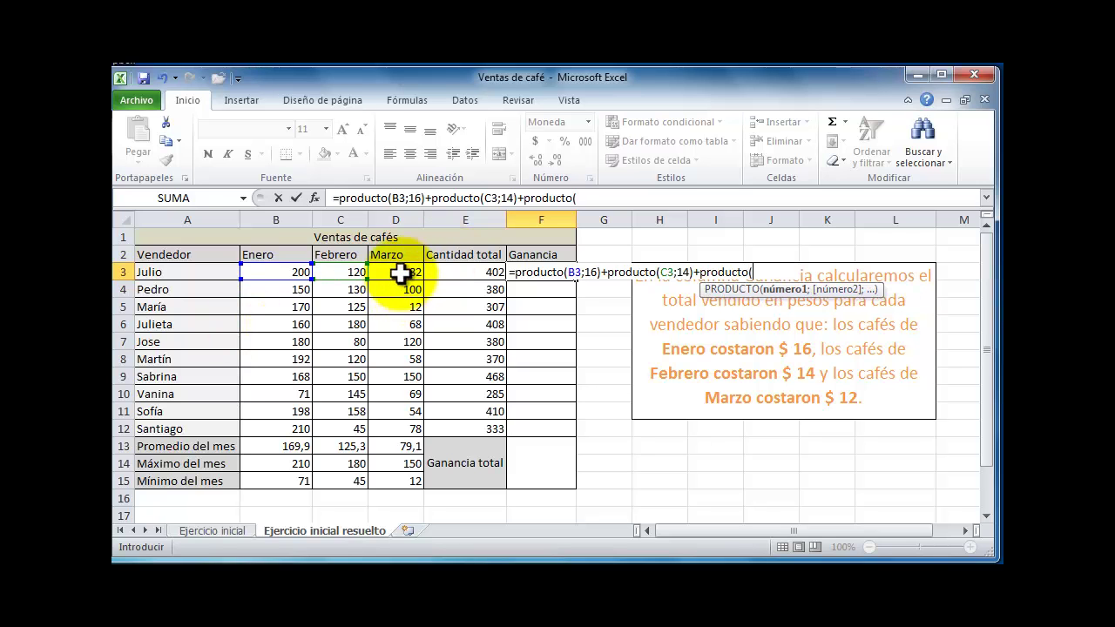
pyautogui.click(402, 272)
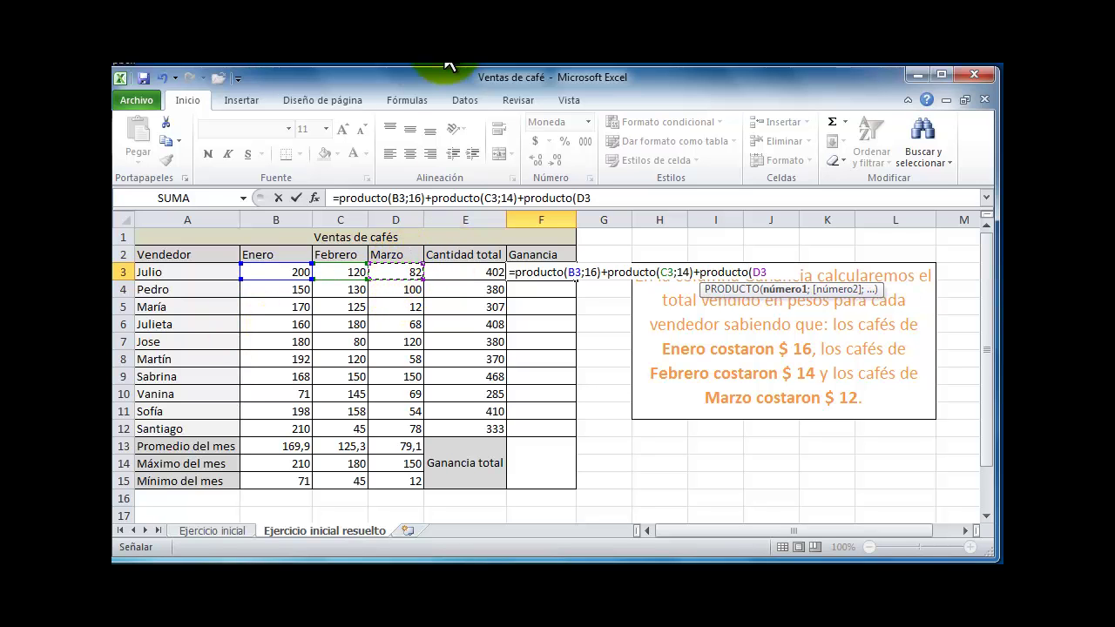
pyautogui.write(';')
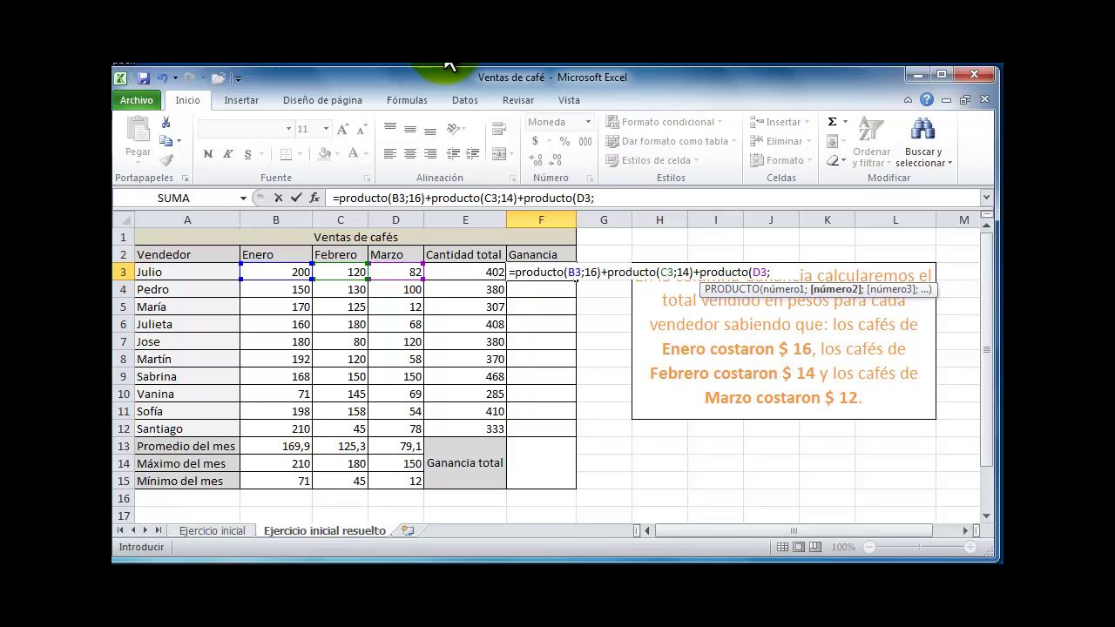
pyautogui.write('12)')
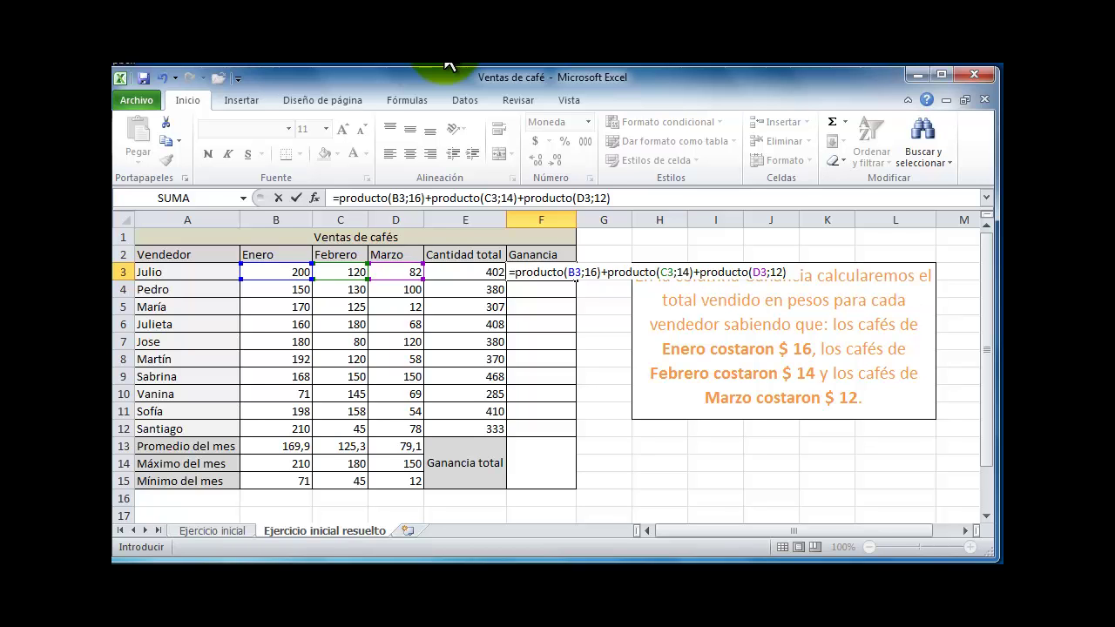
pyautogui.press('Return')
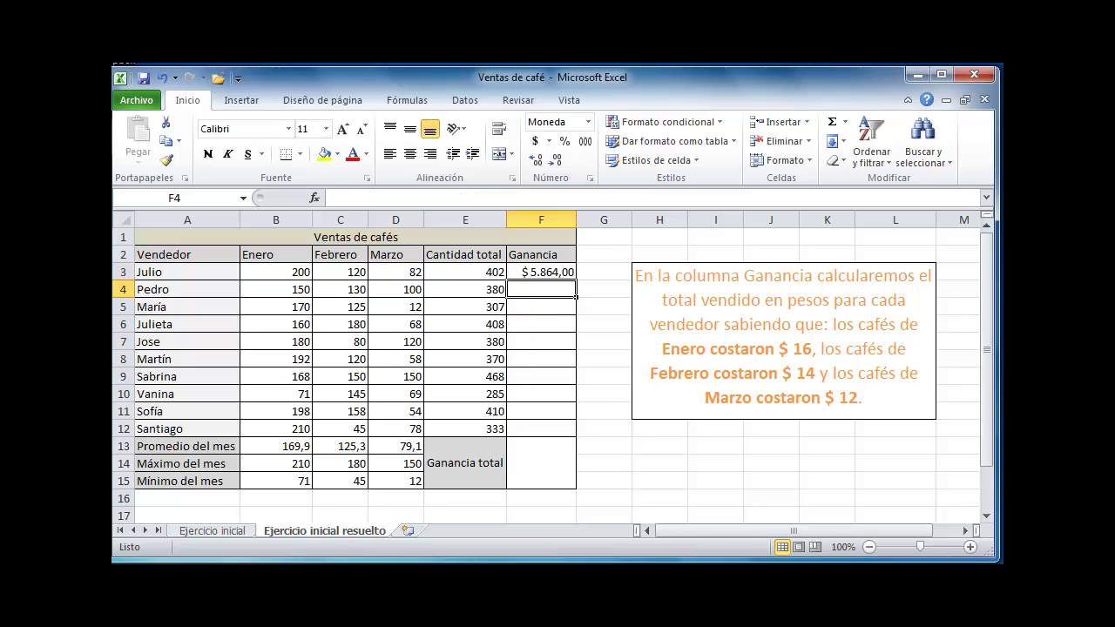
pyautogui.click(543, 275)
pyautogui.moveTo(578, 281); pyautogui.dragTo(571, 428)
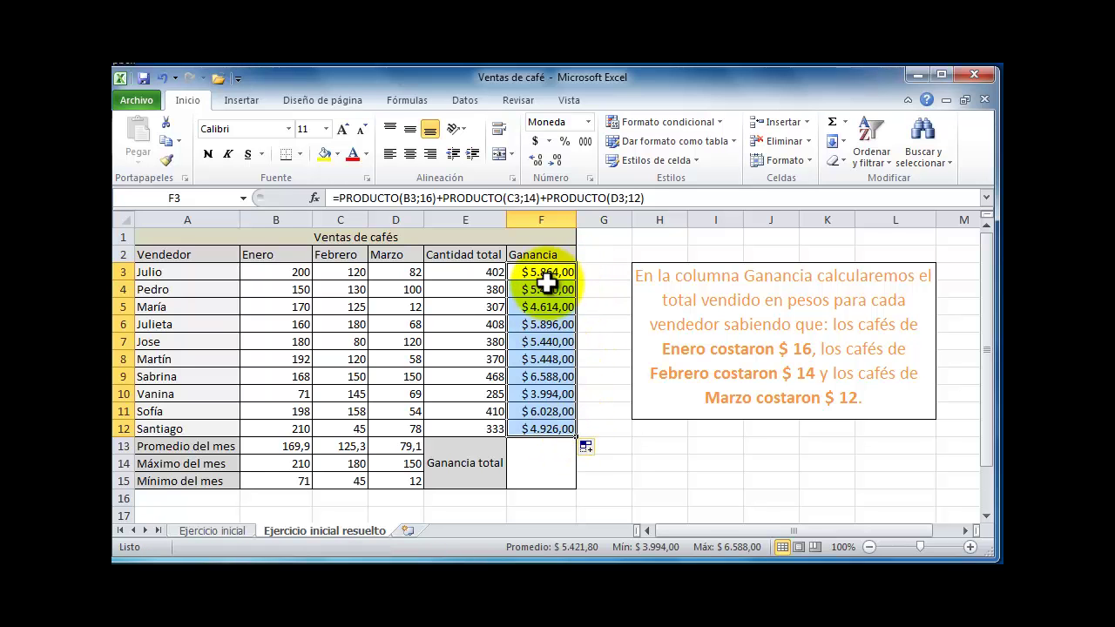
# Step: Calculate the Ganancia total in the merged cell F13 with =suma(F3:F12)
pyautogui.click(562, 459)
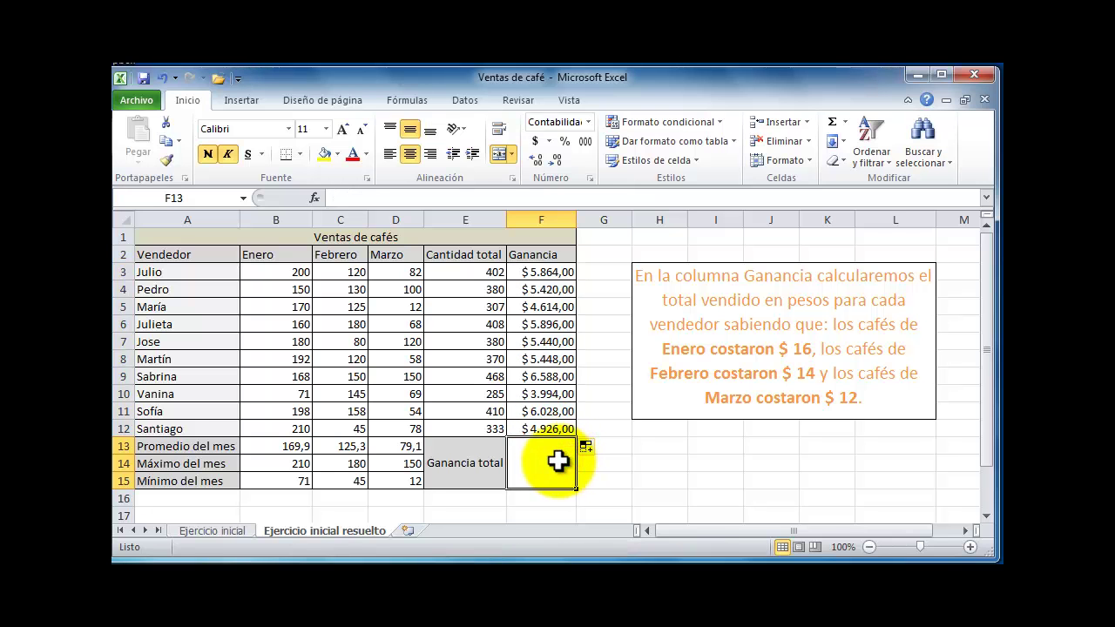
pyautogui.write('=suma')
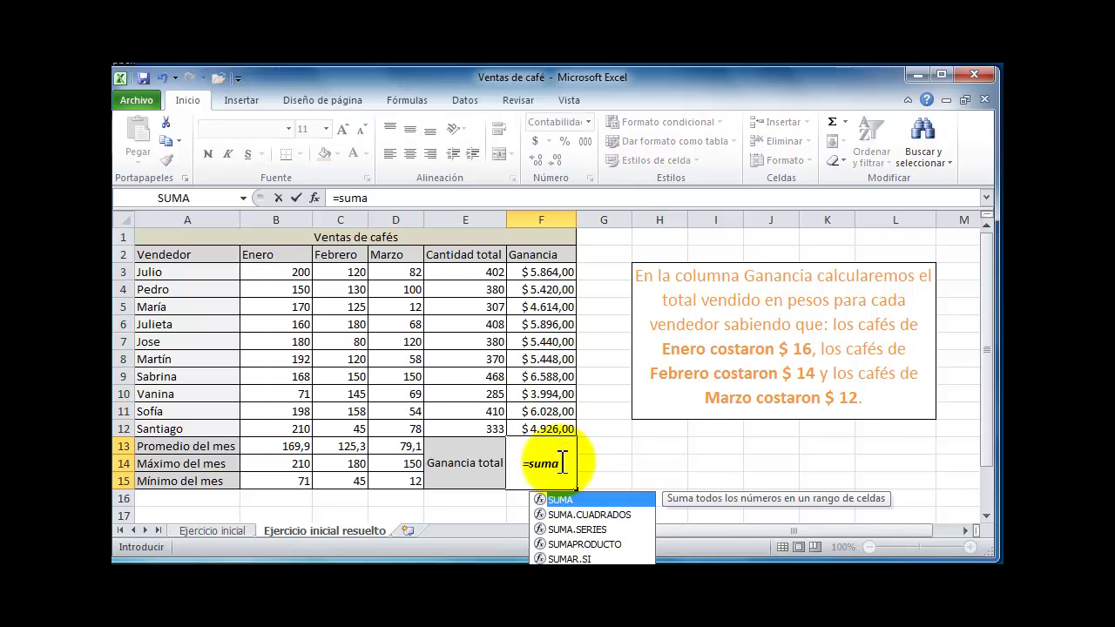
pyautogui.write('(')
pyautogui.moveTo(543, 275); pyautogui.dragTo(548, 428)
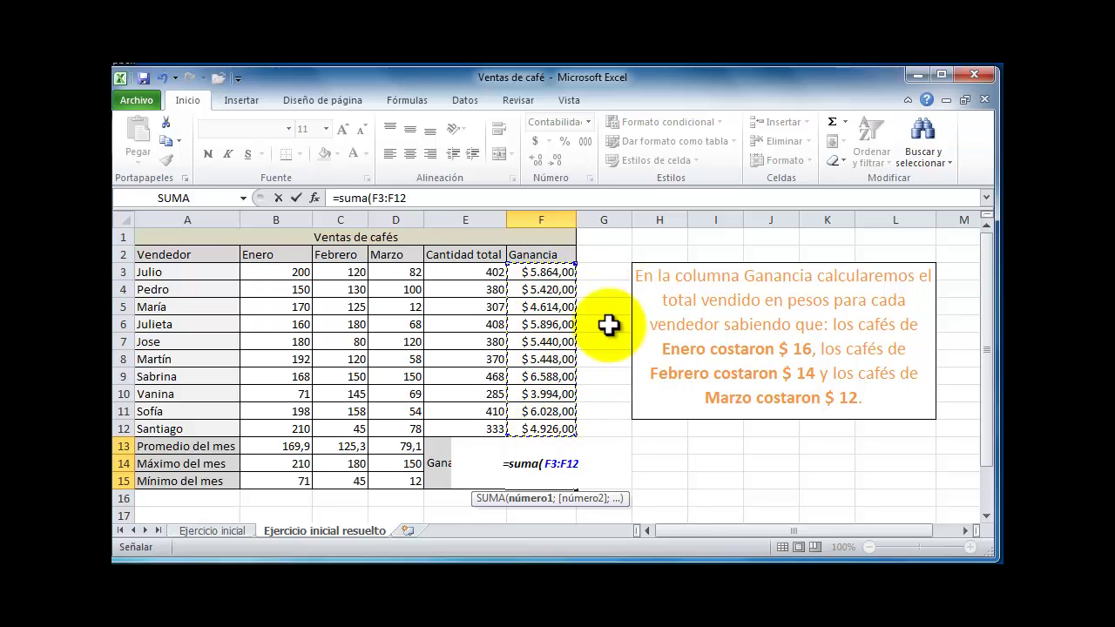
pyautogui.write(')')
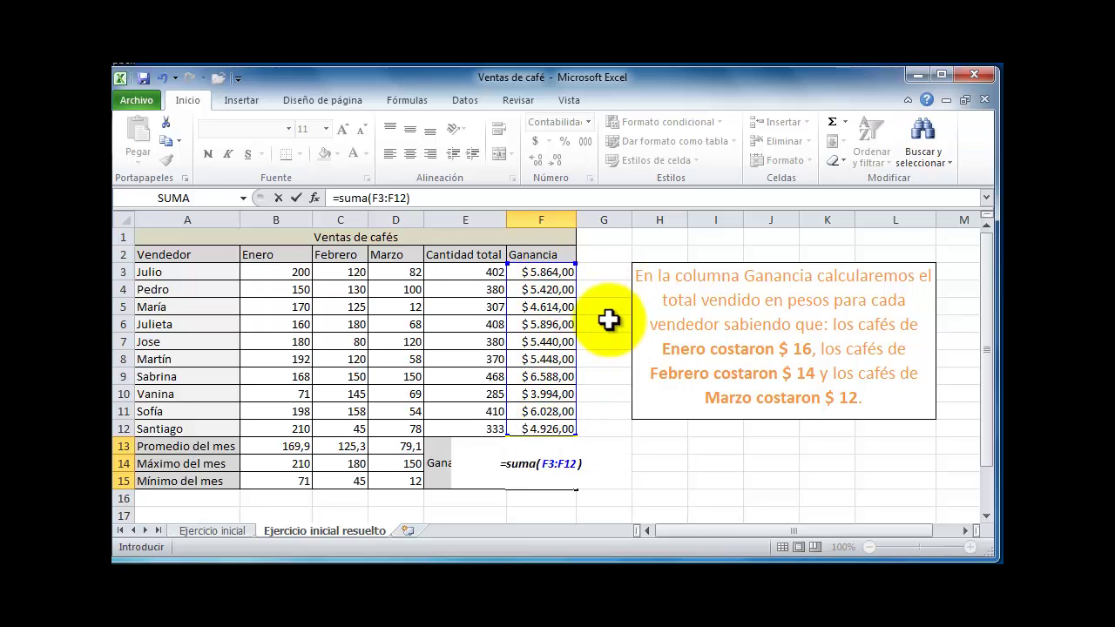
pyautogui.press('Return')
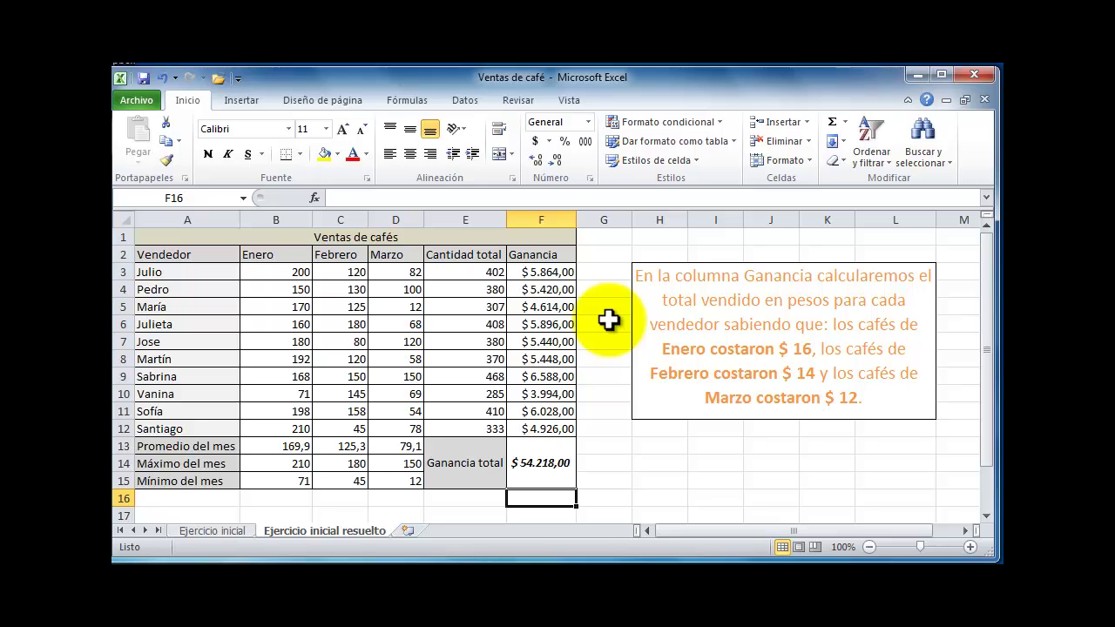
# Step: Examine the fixed prices in the PRODUCTO formula of cell F3 without changing it
pyautogui.click(546, 275)
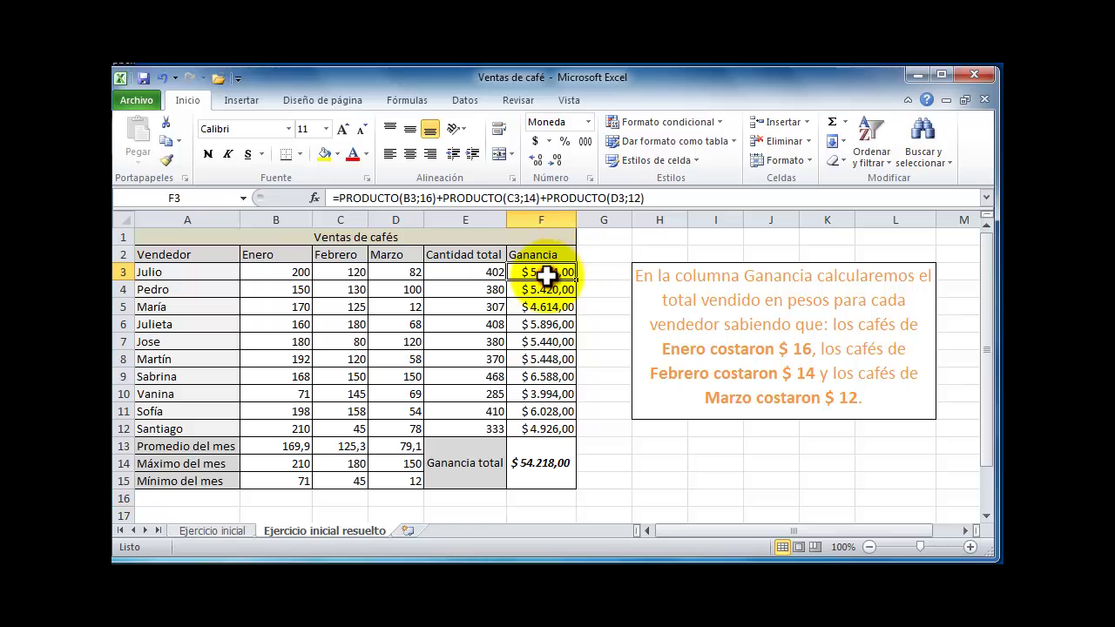
pyautogui.click(424, 198)
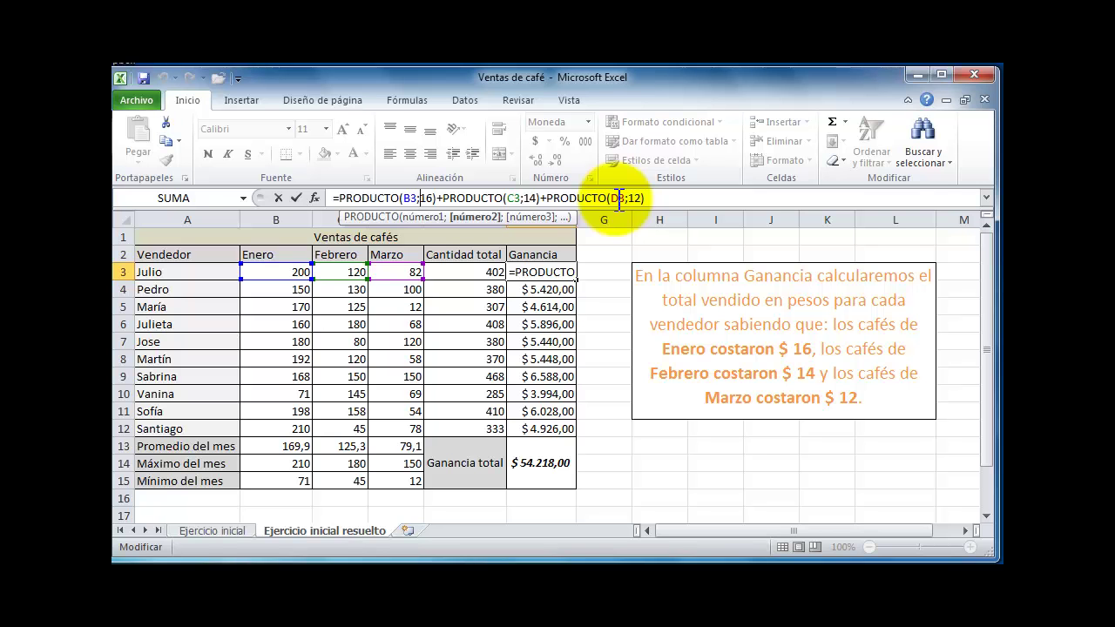
pyautogui.hotkey('ctrl', 'Return')
# Step: Enter the label enero in H13 and its price 16 in I13, below the instruction text box
pyautogui.click(654, 445)
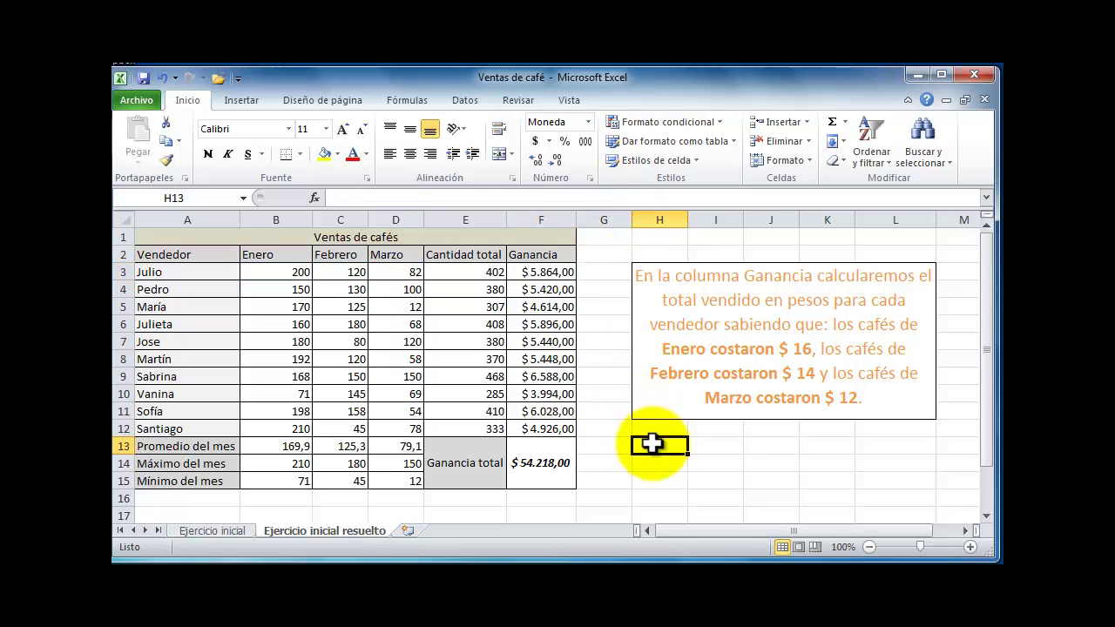
pyautogui.write('enero')
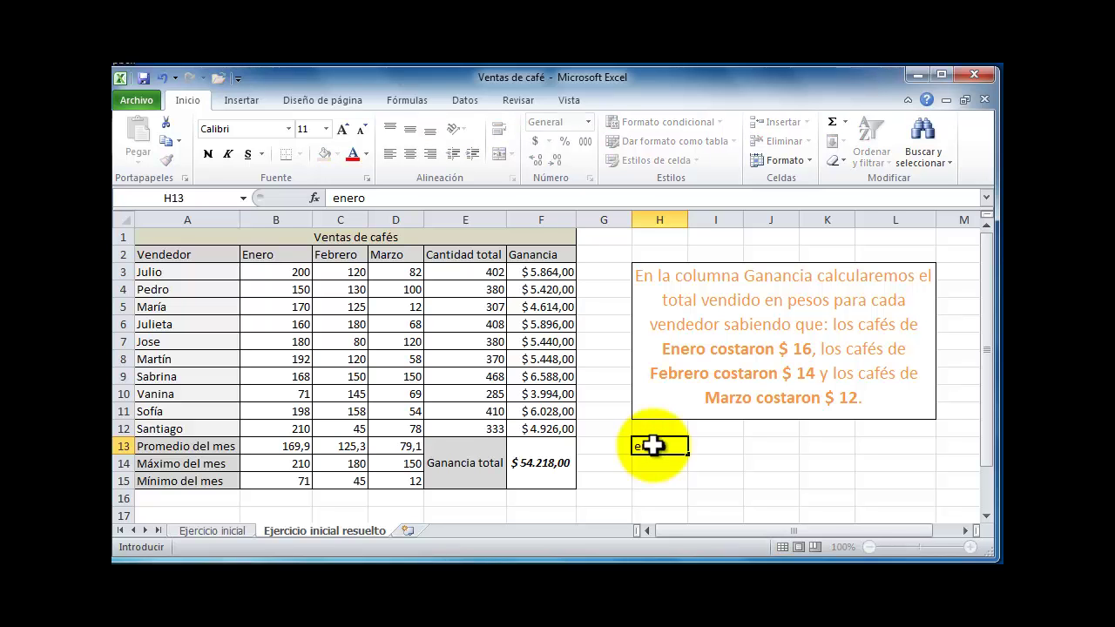
pyautogui.press('Tab')
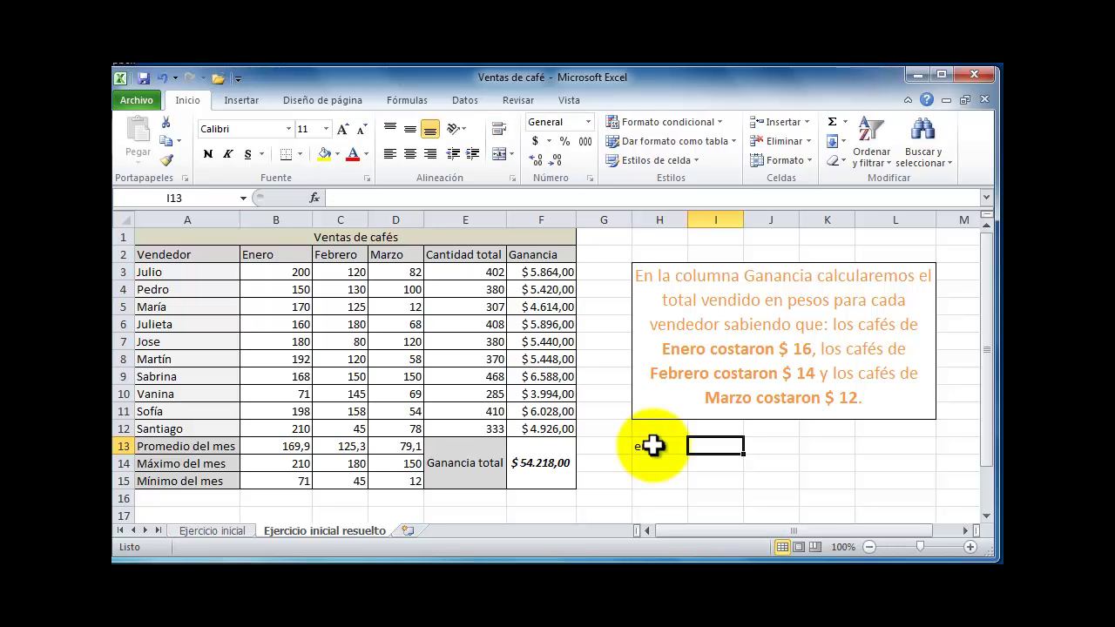
pyautogui.write('16')
pyautogui.press('Return')
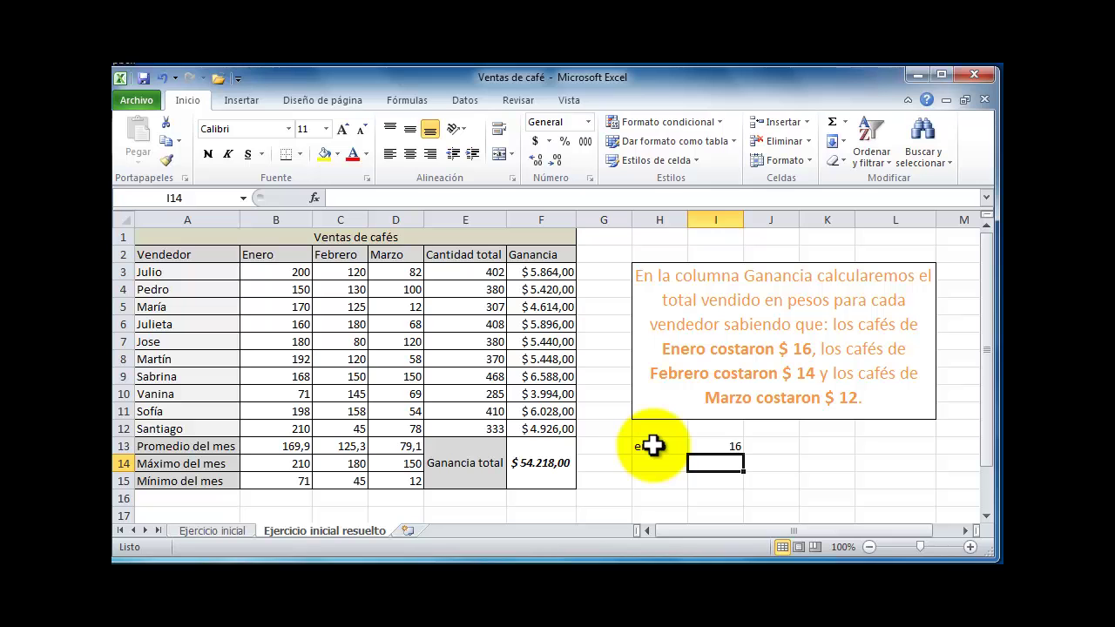
# Step: Add the label febrero in H14 with its price 14 in I14
pyautogui.write('f')
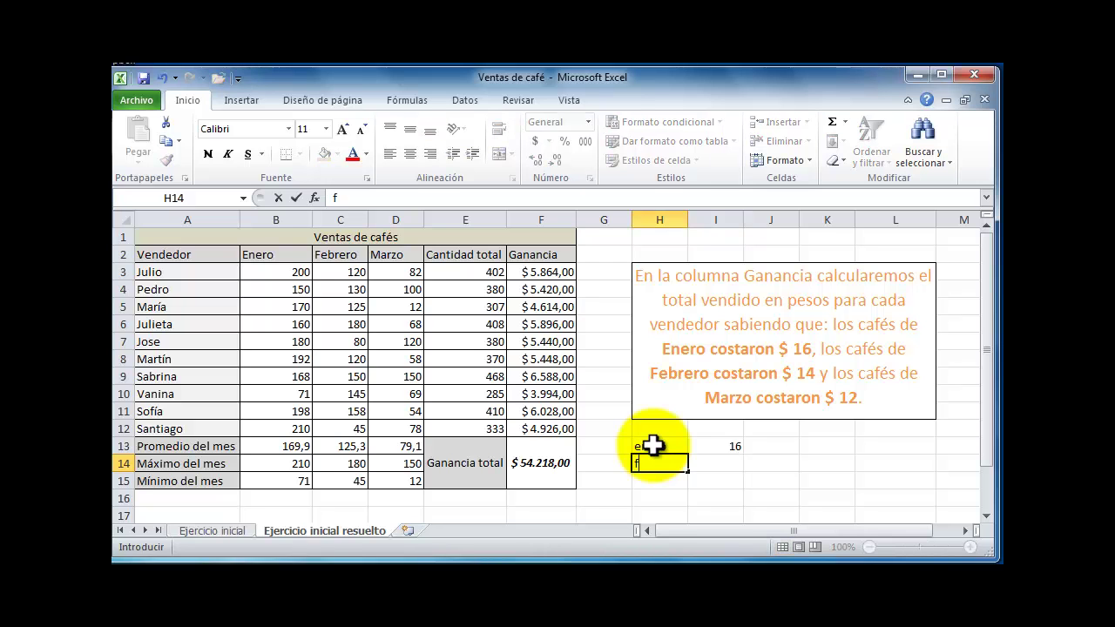
pyautogui.write('ebrero')
pyautogui.press('Right')
pyautogui.write('14')
pyautogui.press('Return')
pyautogui.press('Left')
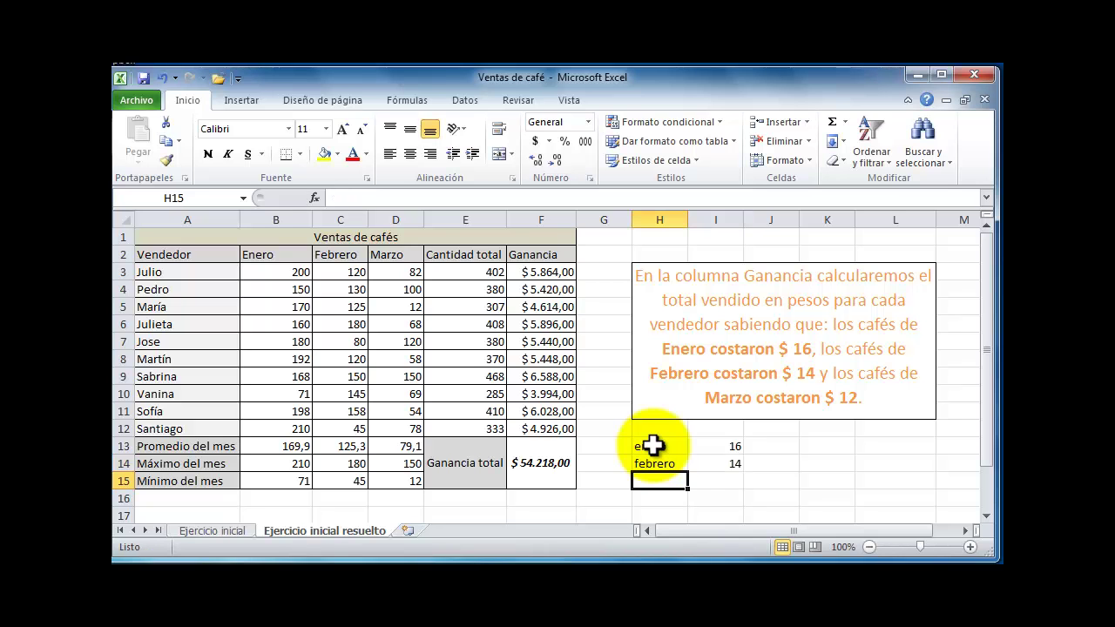
# Step: Add the label marzo in H15 with its price 12 in I15
pyautogui.write('marzo')
pyautogui.press('Right')
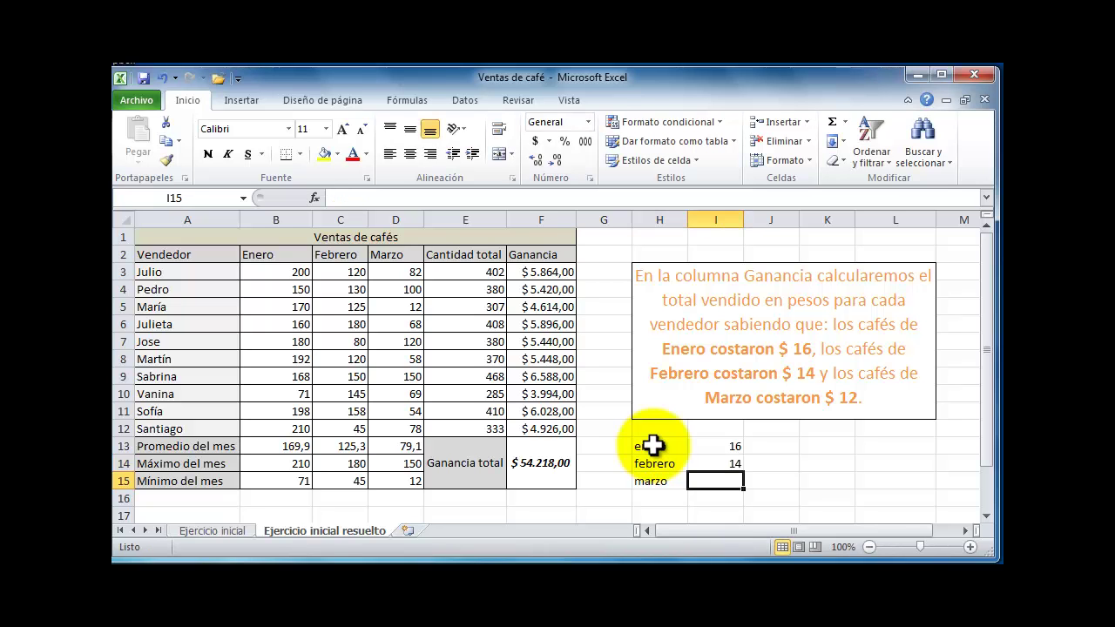
pyautogui.write('12')
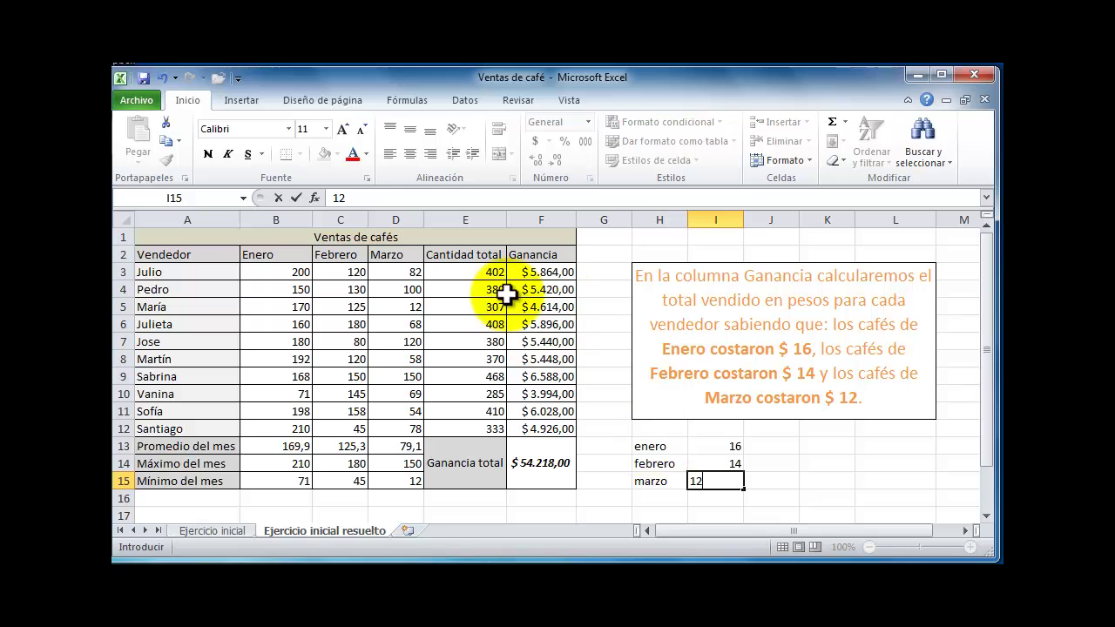
# Step: Replace the fixed price 16 in the F3 formula with the absolute reference $I$13
pyautogui.click(535, 275)
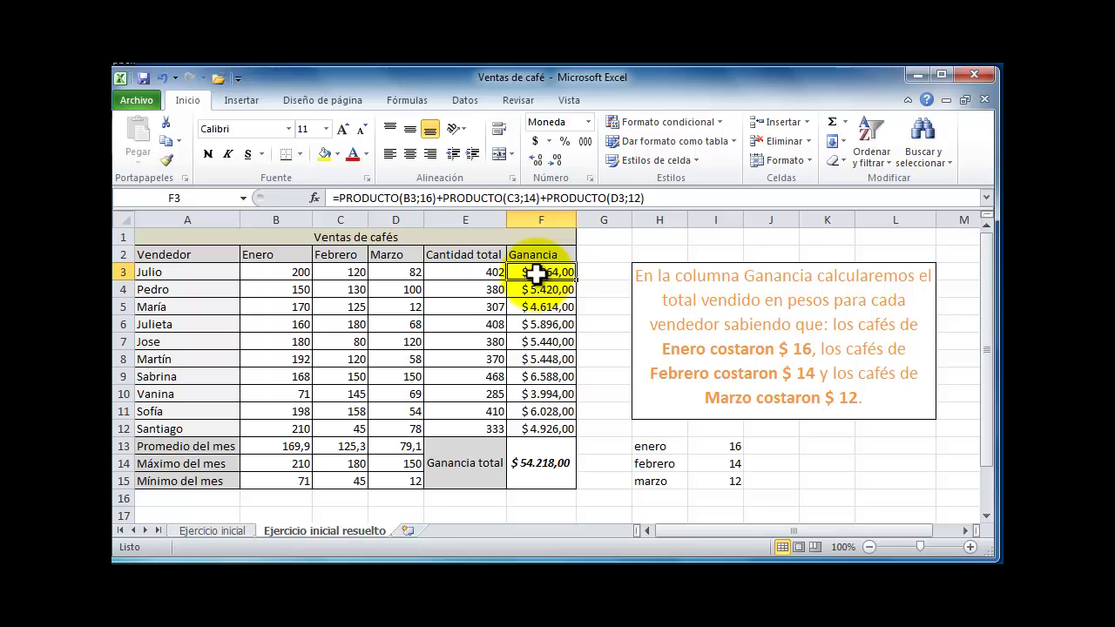
pyautogui.click(420, 198)
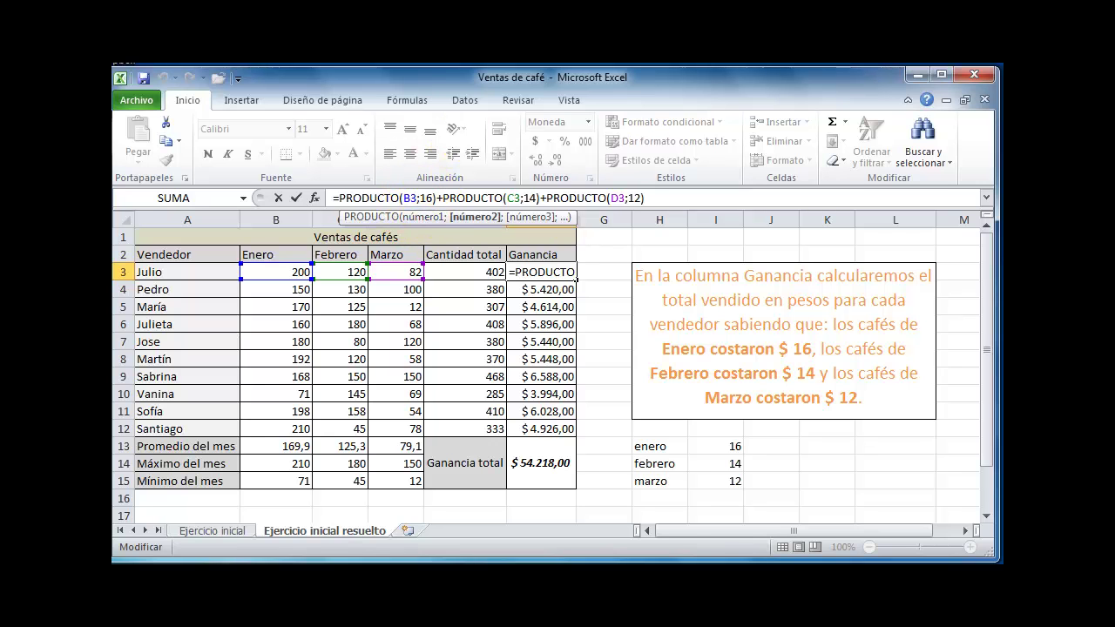
pyautogui.press('BackSpace')
pyautogui.press('BackSpace')
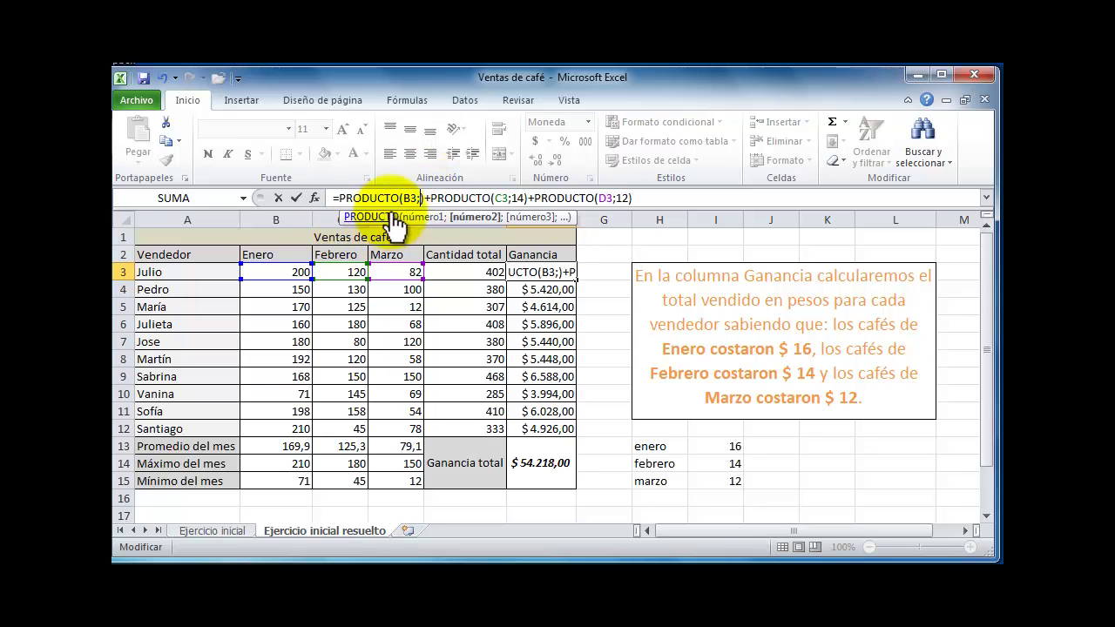
pyautogui.click(717, 446)
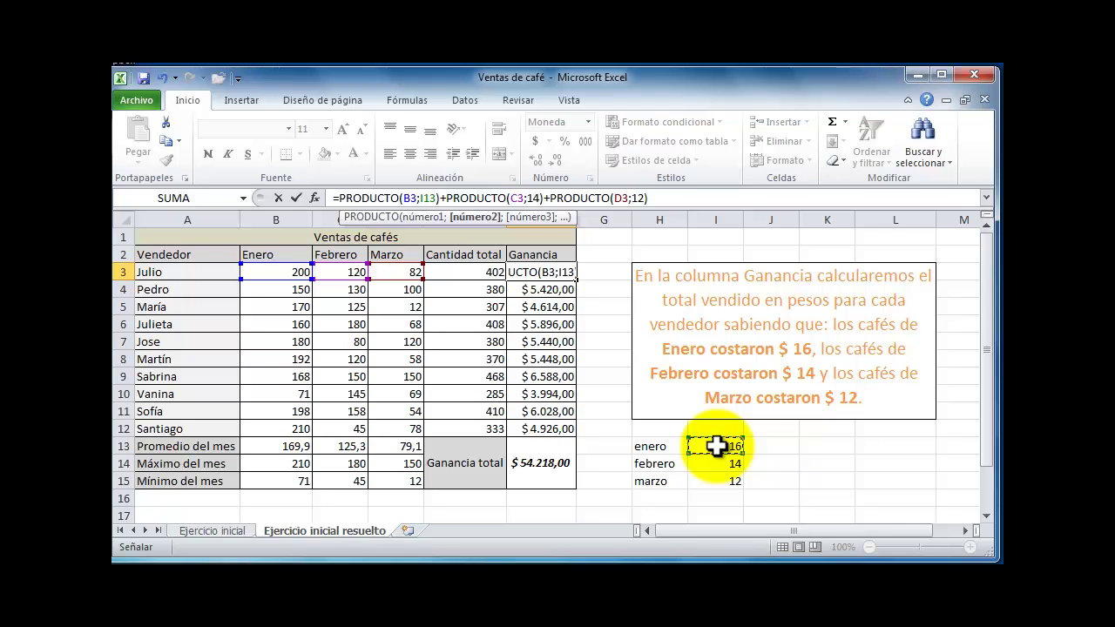
pyautogui.press('F4')
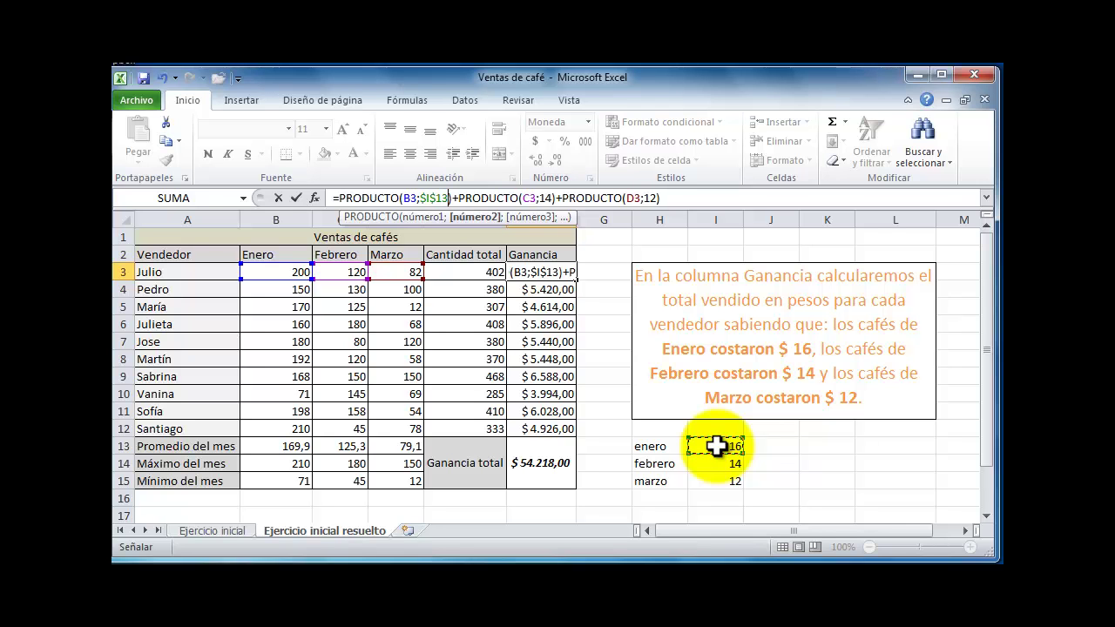
# Step: Replace the fixed price 14 in the F3 formula with the absolute reference $I$14
pyautogui.click(549, 198)
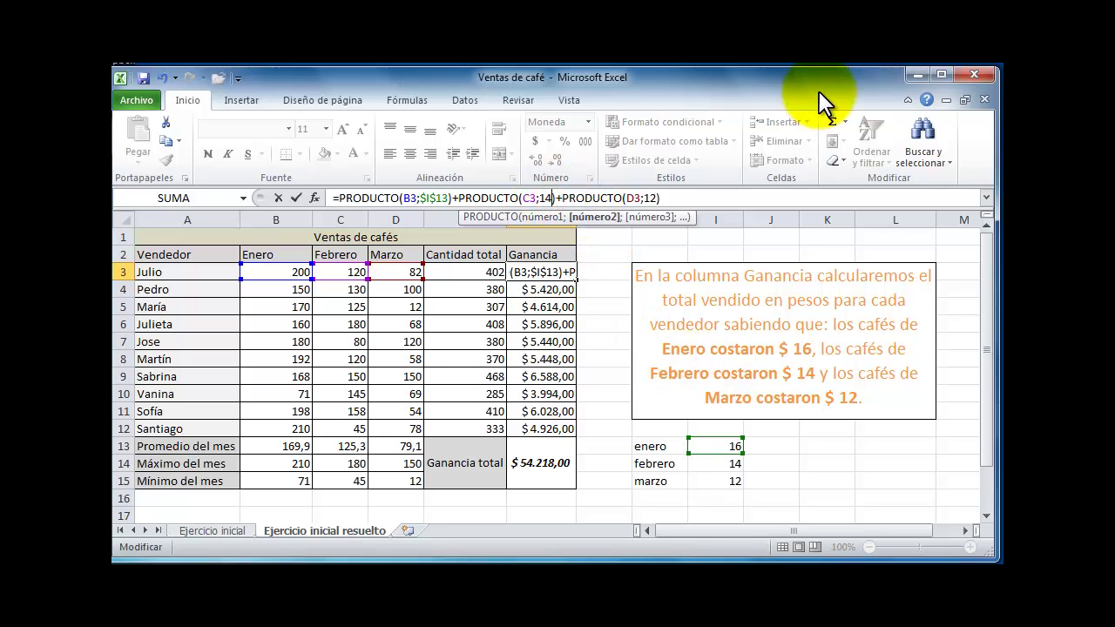
pyautogui.press('BackSpace')
pyautogui.press('BackSpace')
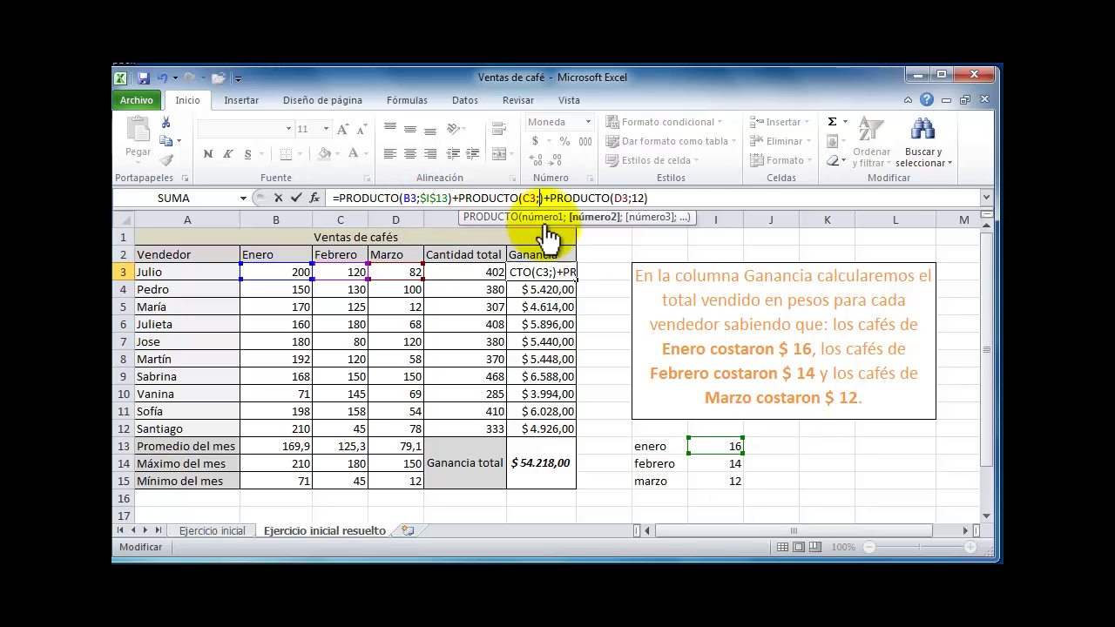
pyautogui.click(724, 463)
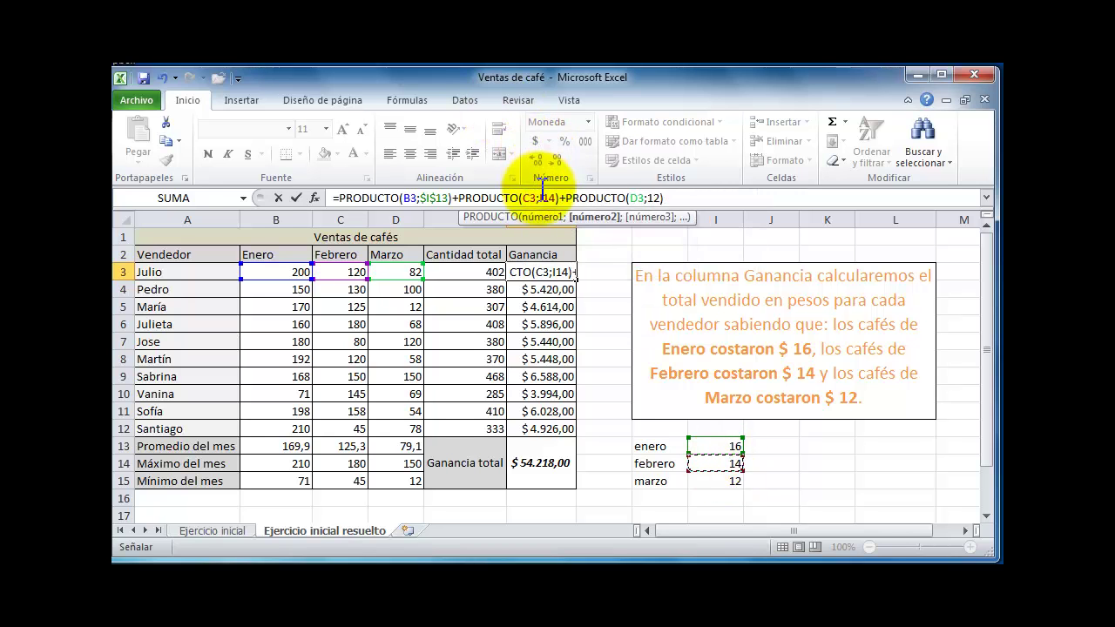
pyautogui.press('F4')
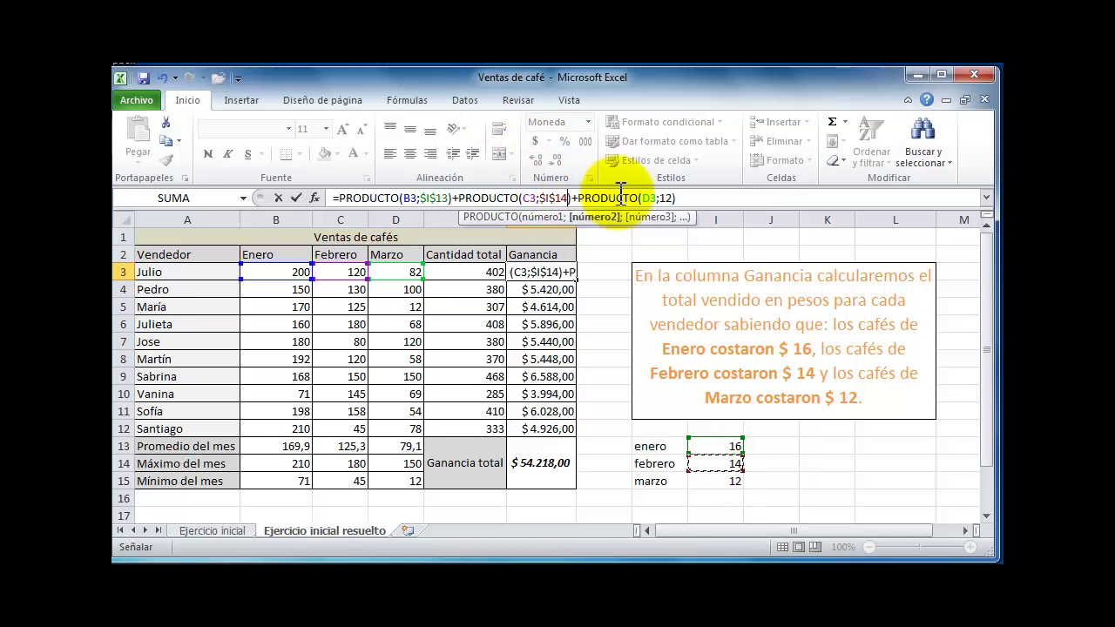
# Step: Replace the fixed price 12 in the F3 formula with the absolute reference $I$15 and fill the formula down to F12
pyautogui.click(676, 198)
pyautogui.press('BackSpace')
pyautogui.press('BackSpace')
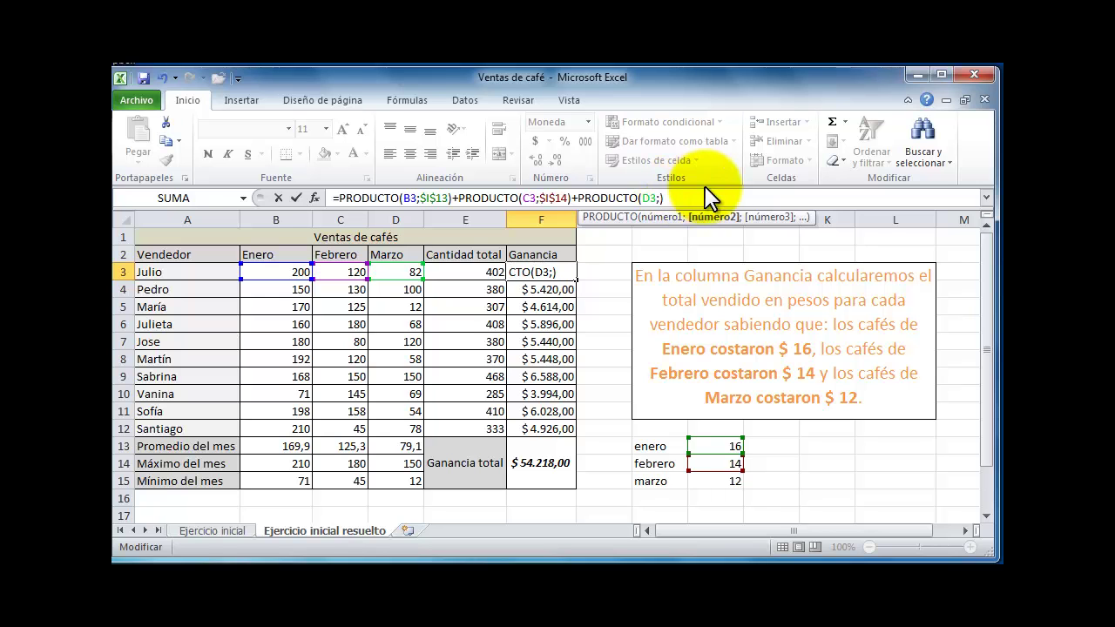
pyautogui.click(718, 483)
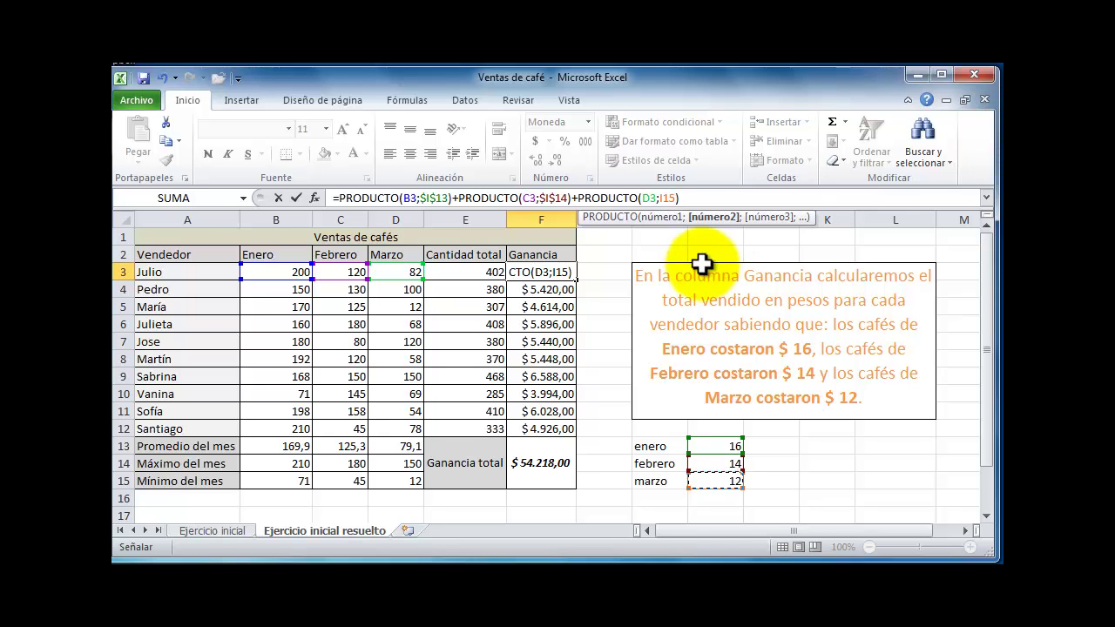
pyautogui.press('F4')
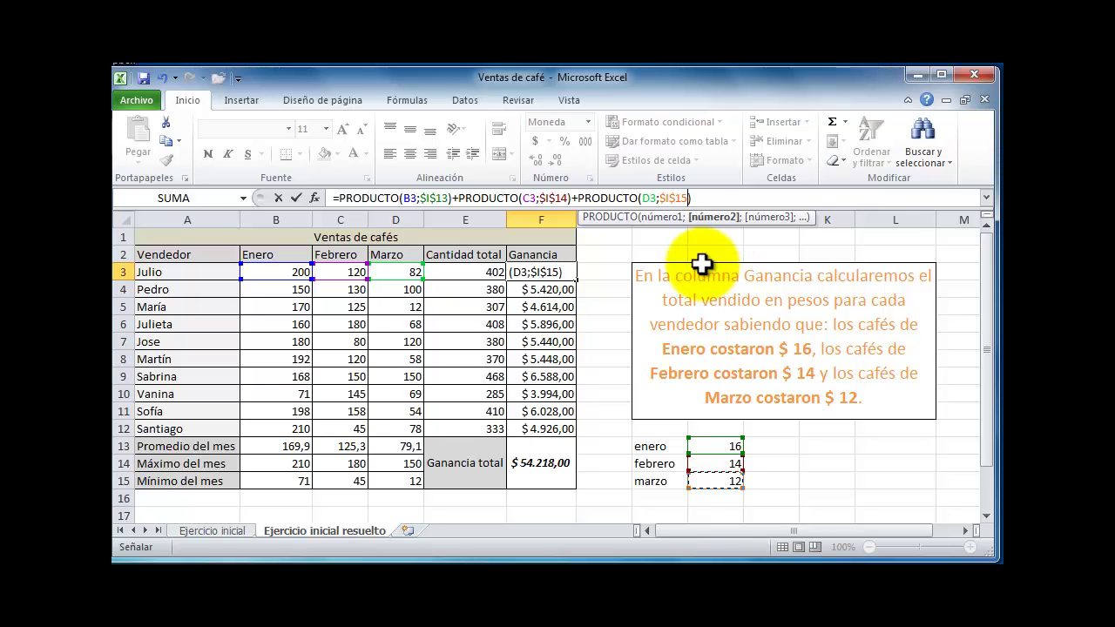
pyautogui.press('Return')
pyautogui.click(562, 273)
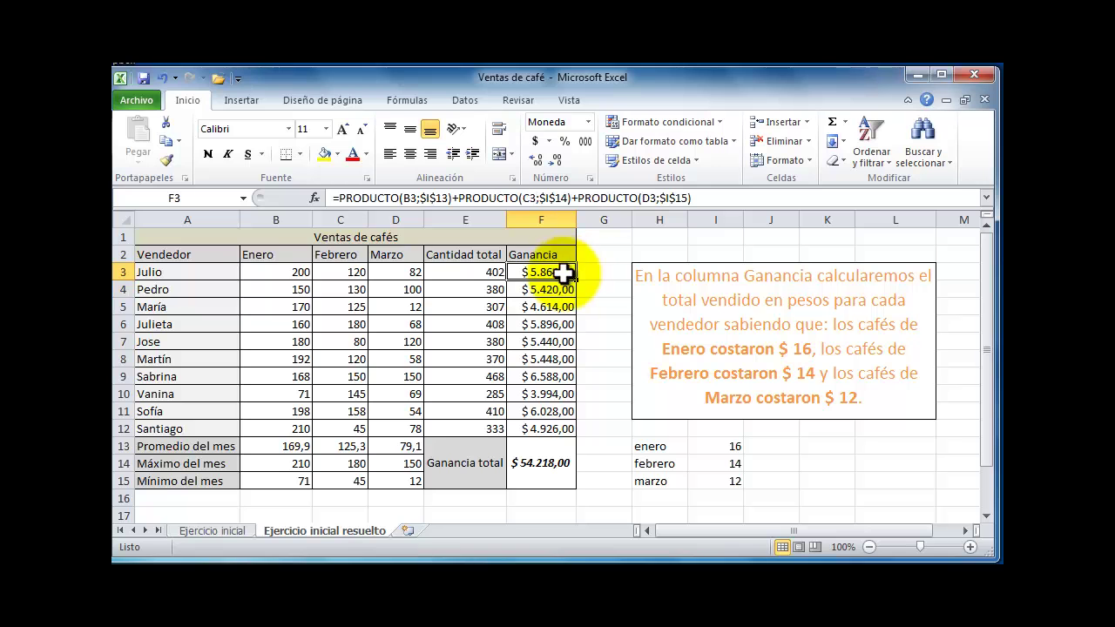
pyautogui.moveTo(577, 280); pyautogui.dragTo(568, 433)
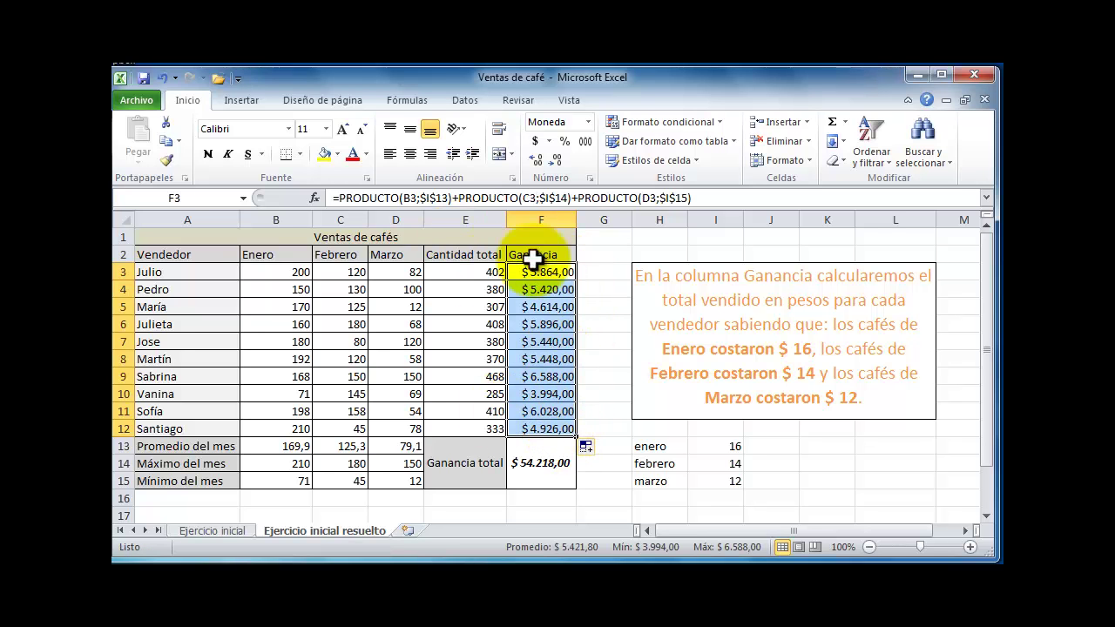
# Step: Change the monthly prices to 18 for enero in I13, 16 for febrero in I14 and 14 for marzo in I15
pyautogui.click(722, 447)
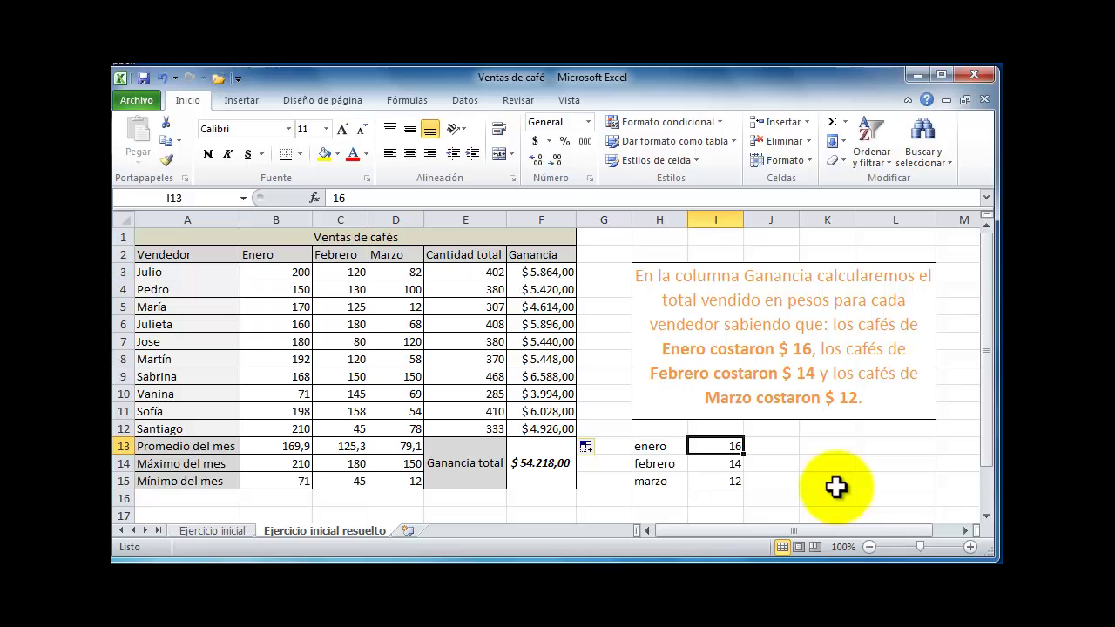
pyautogui.write('1')
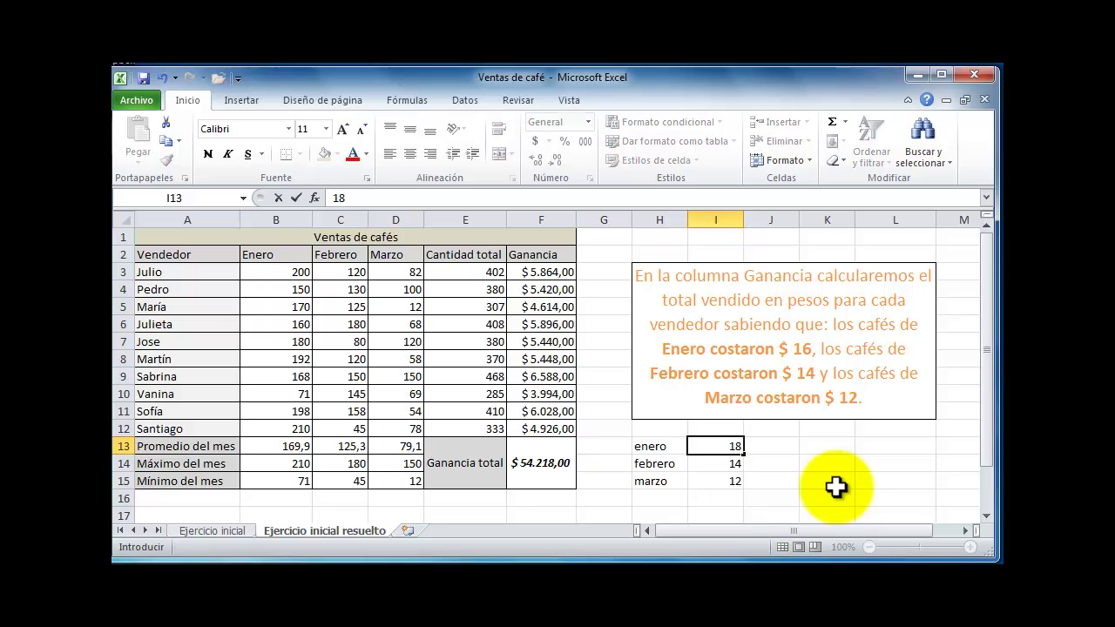
pyautogui.press('Return')
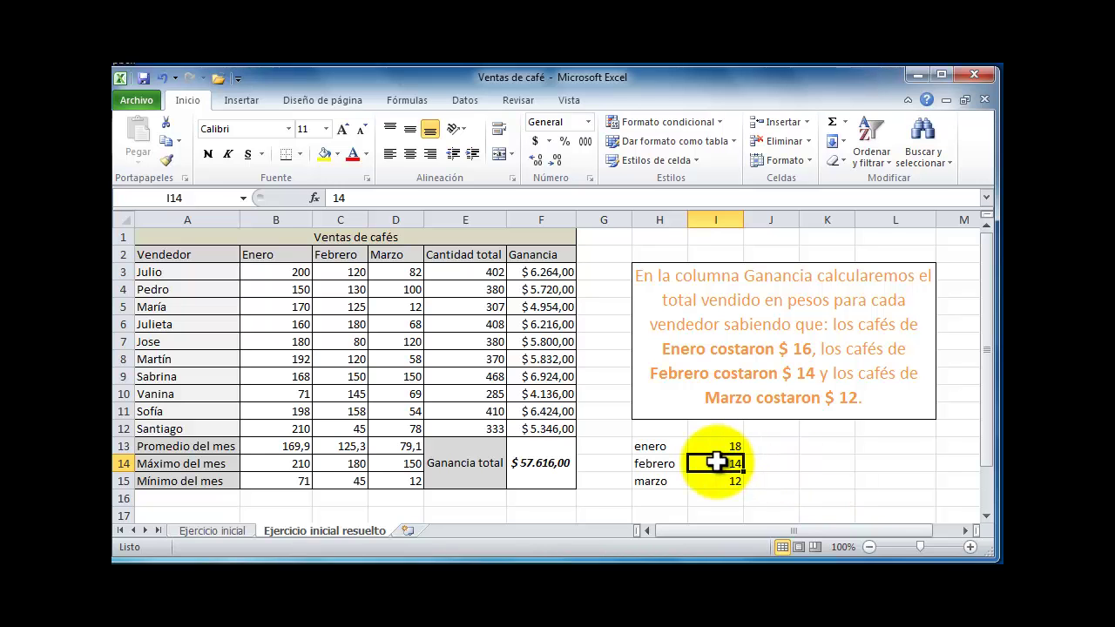
pyautogui.write('16')
pyautogui.press('Return')
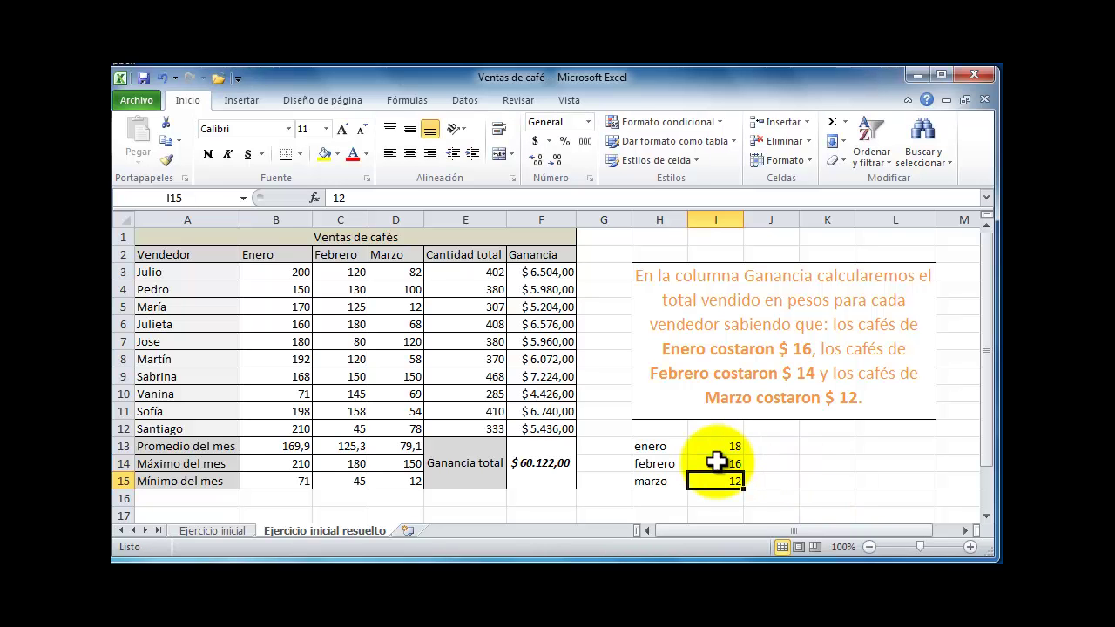
pyautogui.write('1')
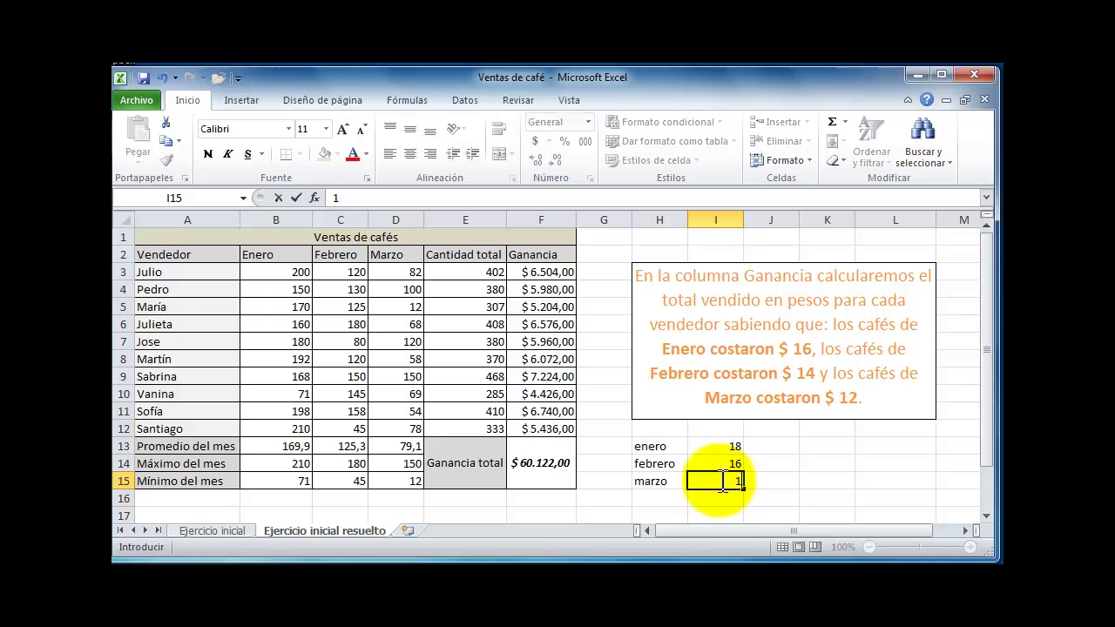
pyautogui.write('4')
pyautogui.press('Return')
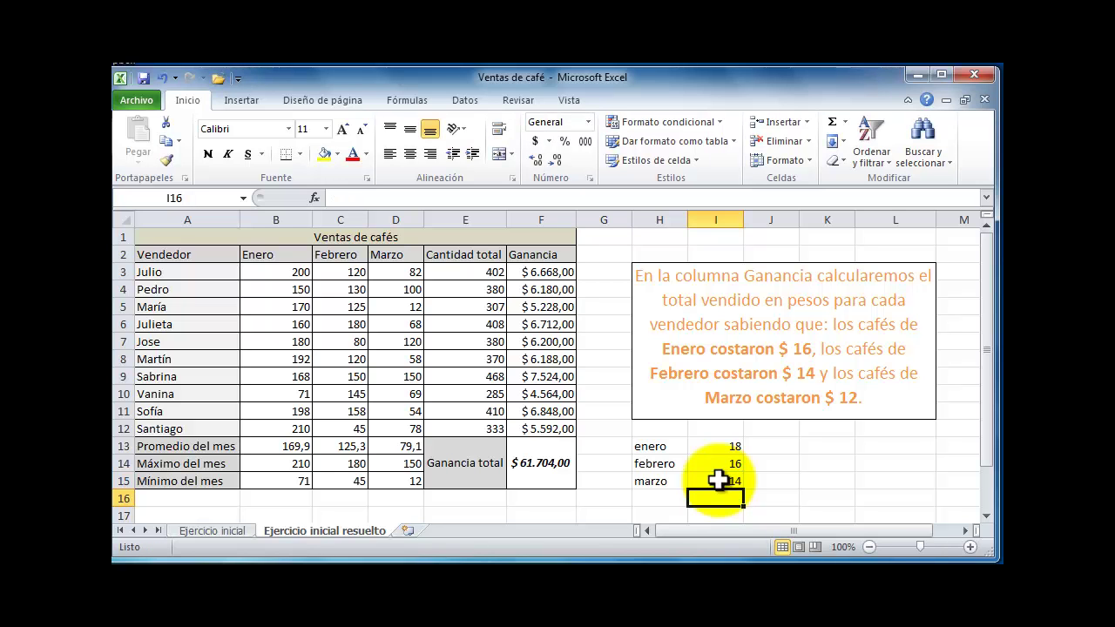
# Step: Set the enero price in I13 to 16
pyautogui.click(732, 447)
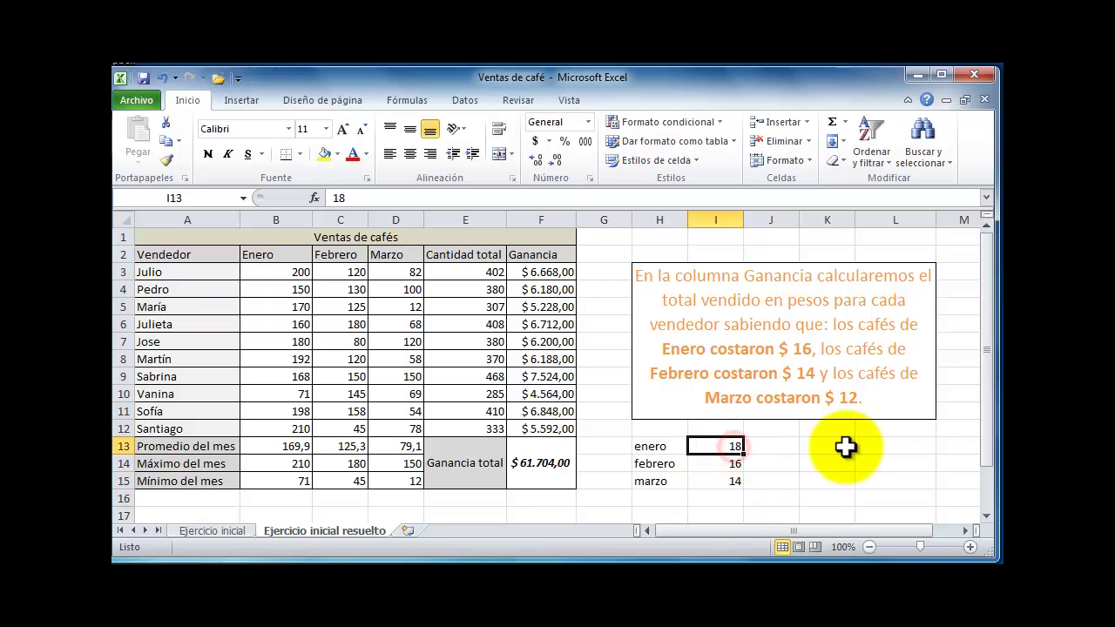
pyautogui.write('15')
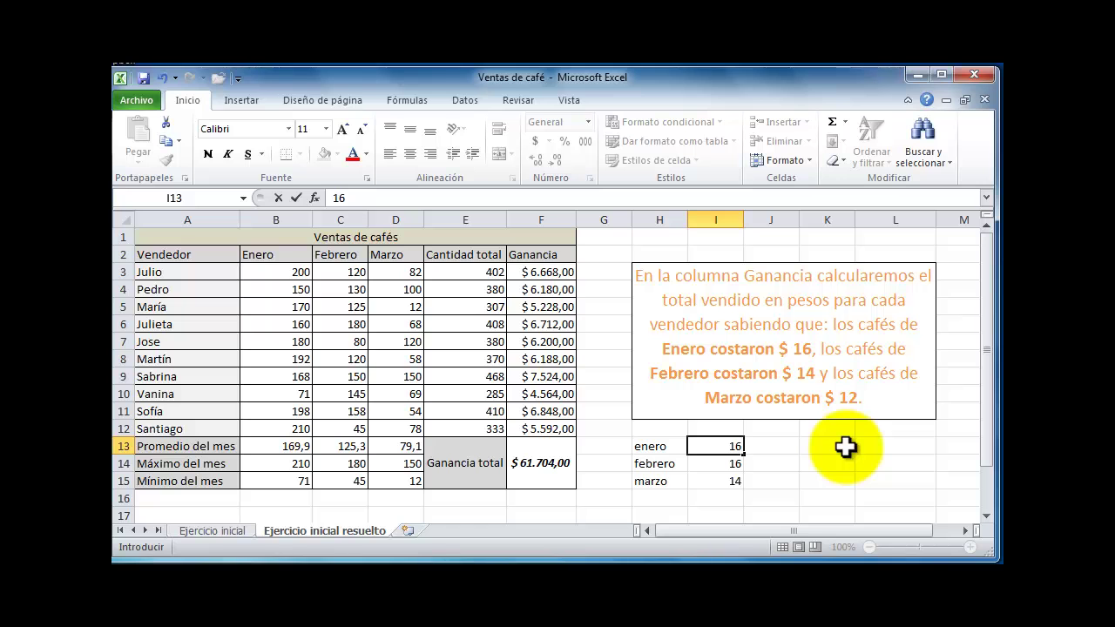
pyautogui.press('Return')
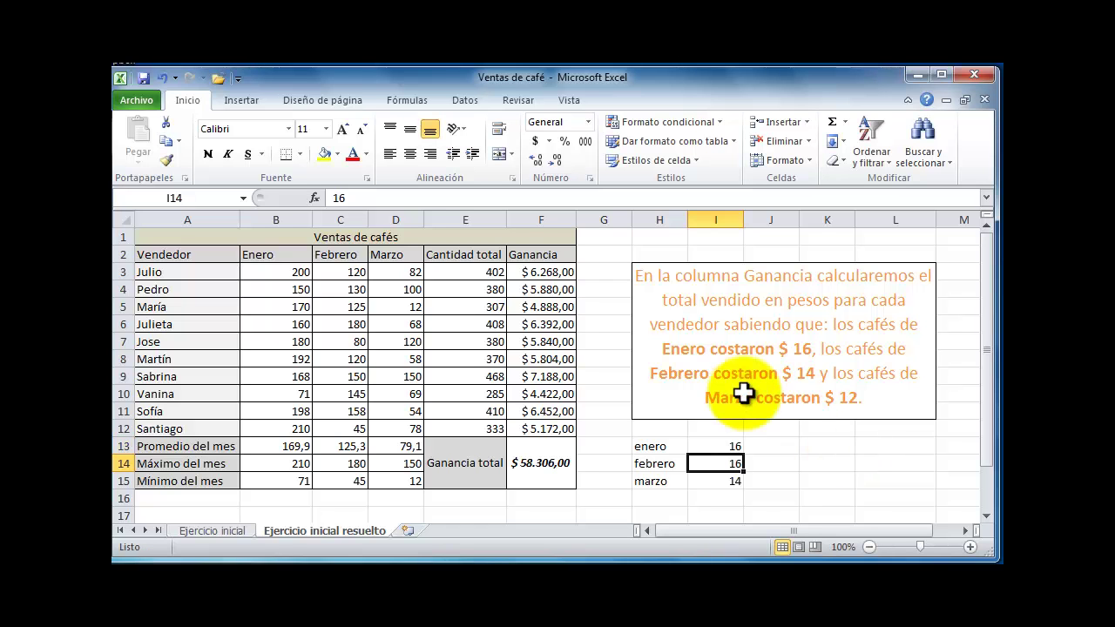